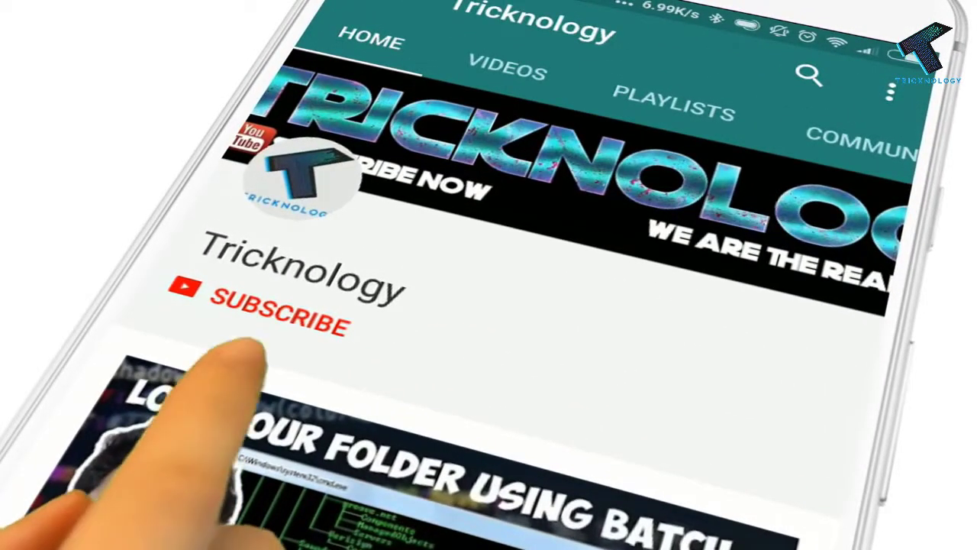
Step: Open Disk Management to view Disk 1's 151.02 GB partition and 48.83 GB unallocated space
click(267, 312)
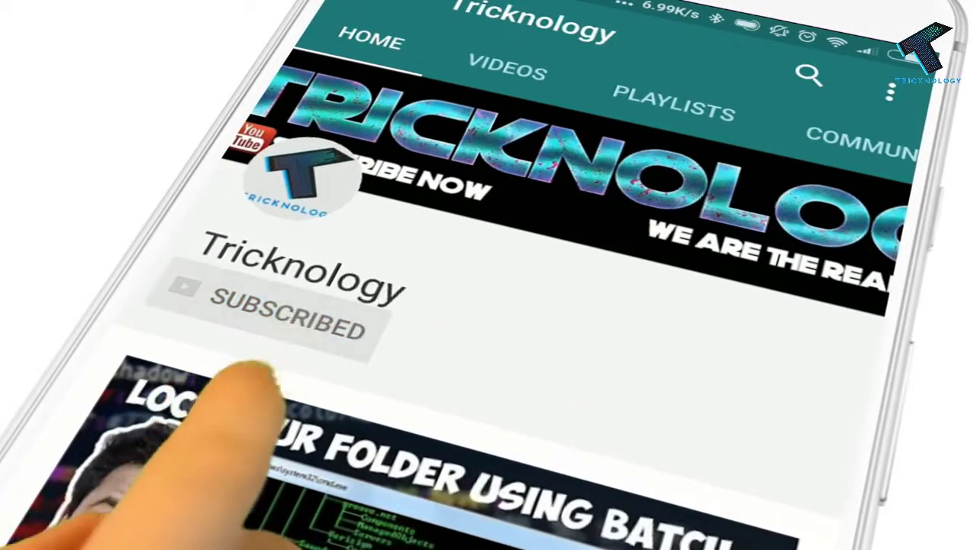
click(445, 358)
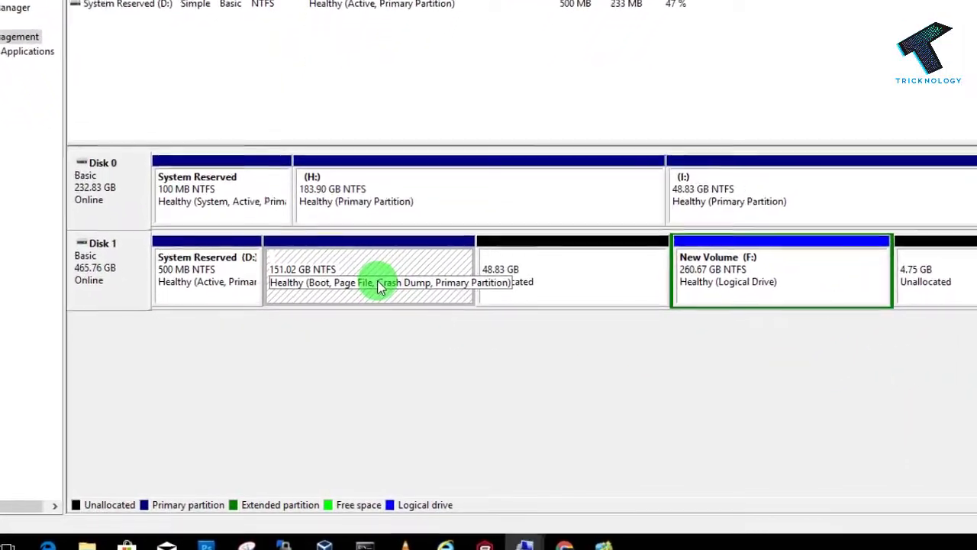
Step: Show the 151.02 GB partition's Extend Volume menu, then check Local Disk (C:) in This PC
right_click(377, 293)
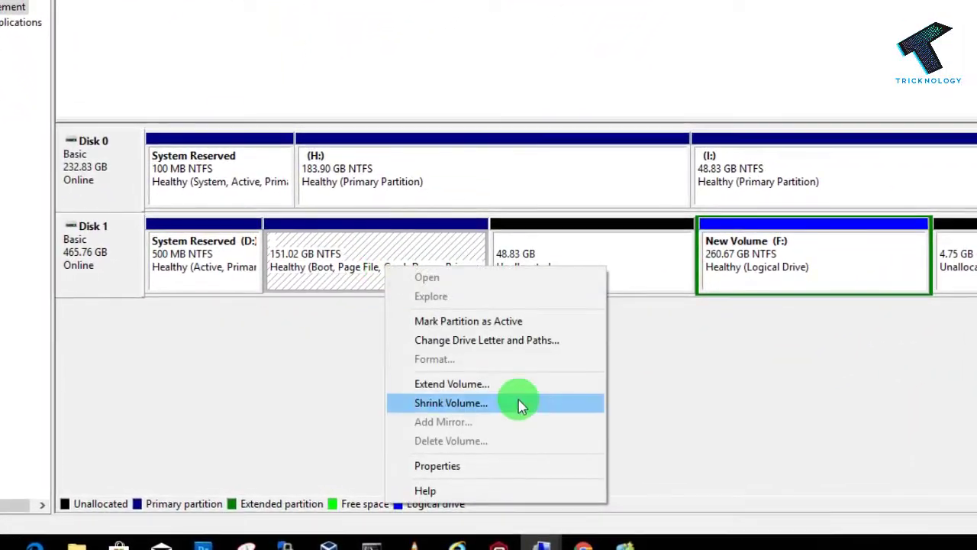
key(Escape)
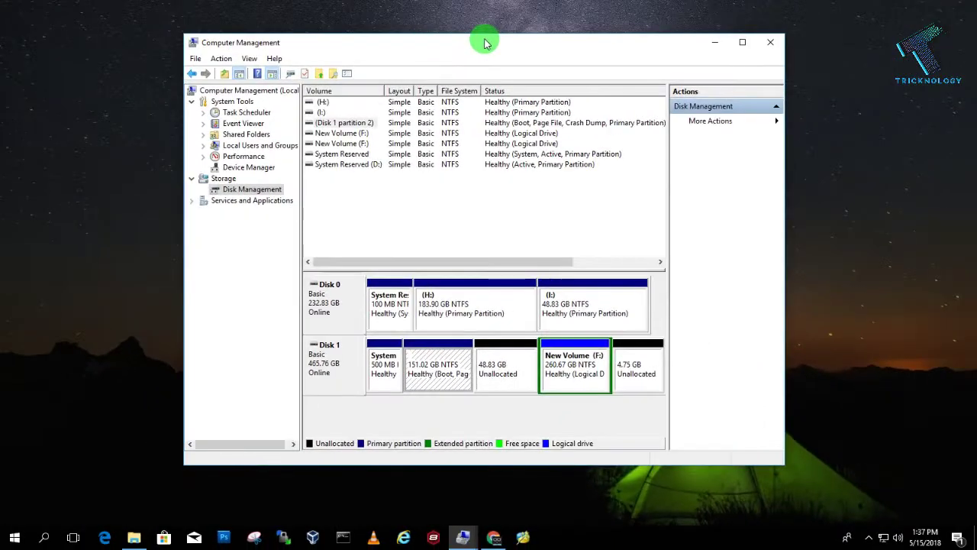
click(133, 537)
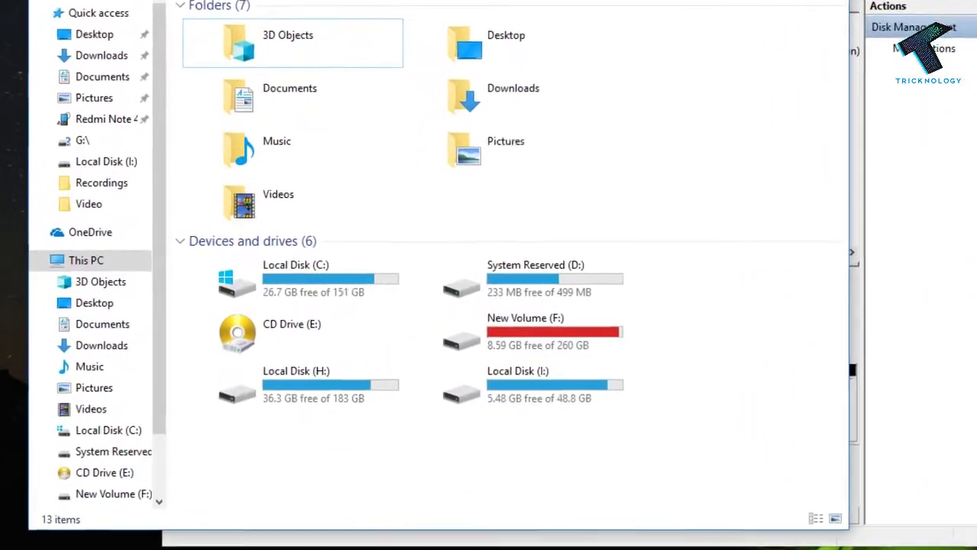
click(336, 296)
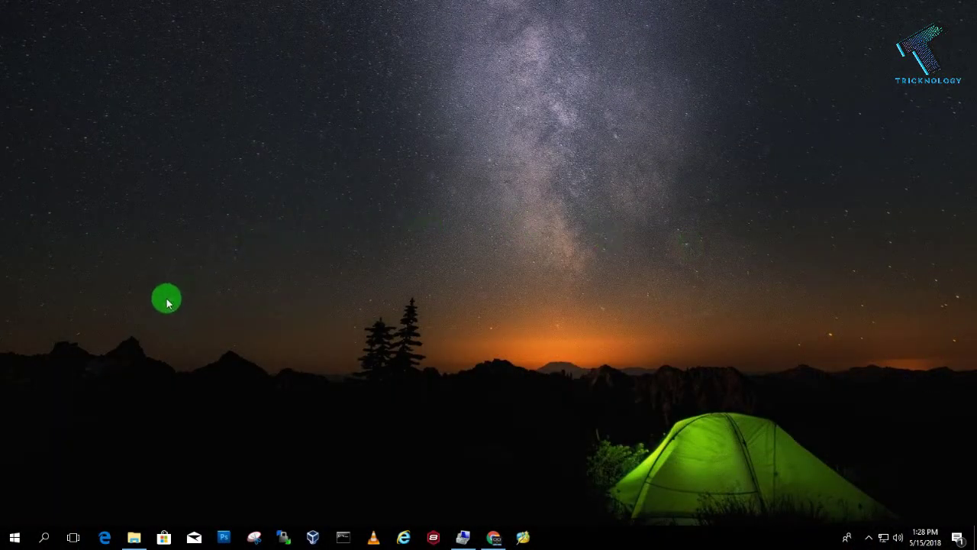
Step: Check Local Disk (C:) is 145 GB with 21.7 GB free and browse its folders
click(133, 537)
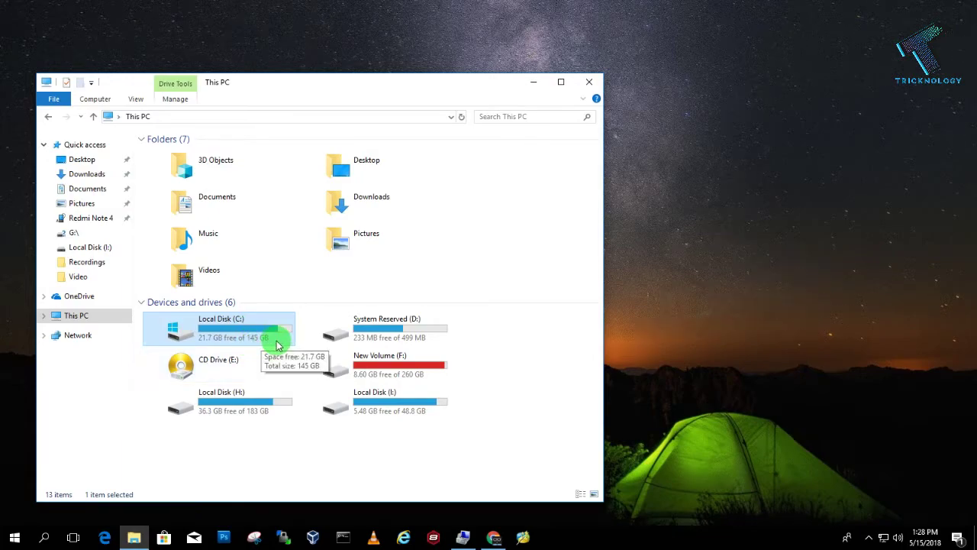
double_click(220, 341)
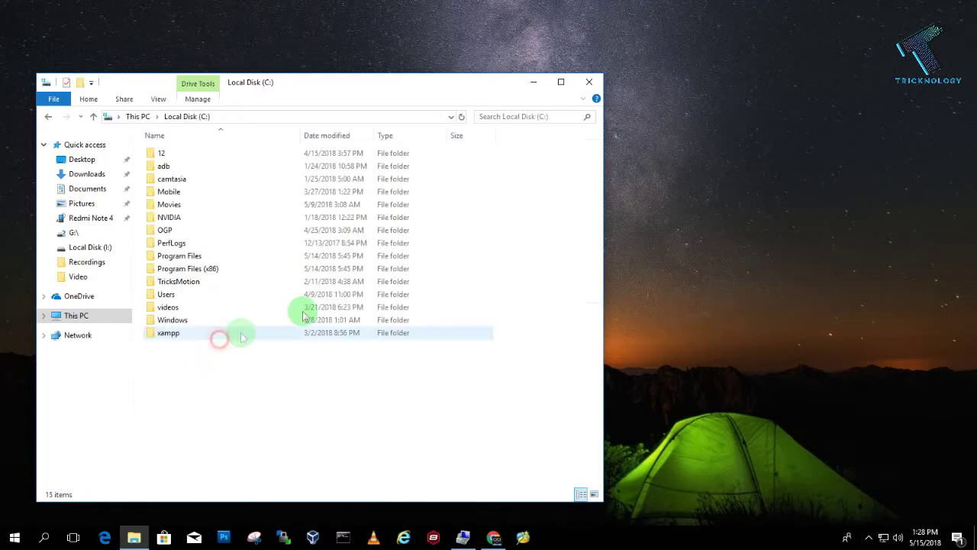
key(ctrl+a)
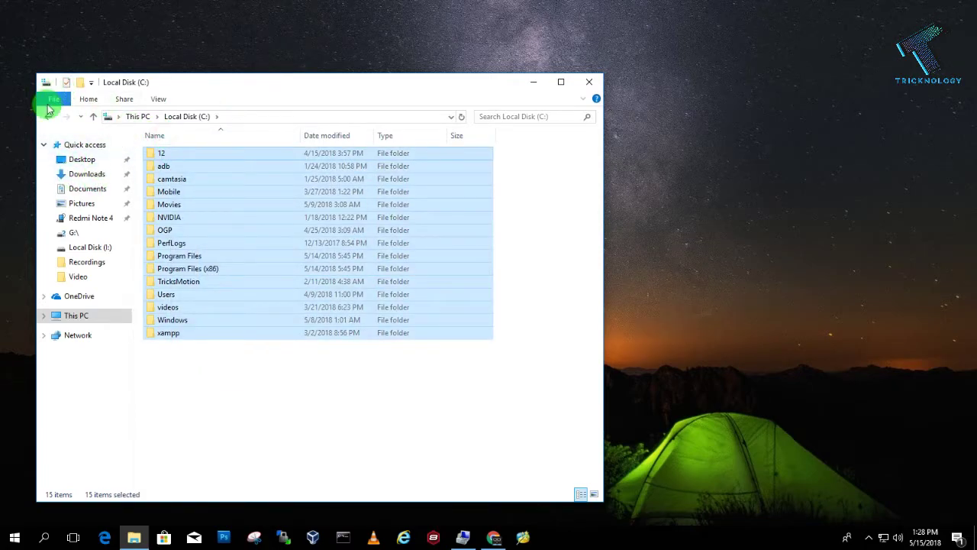
click(47, 117)
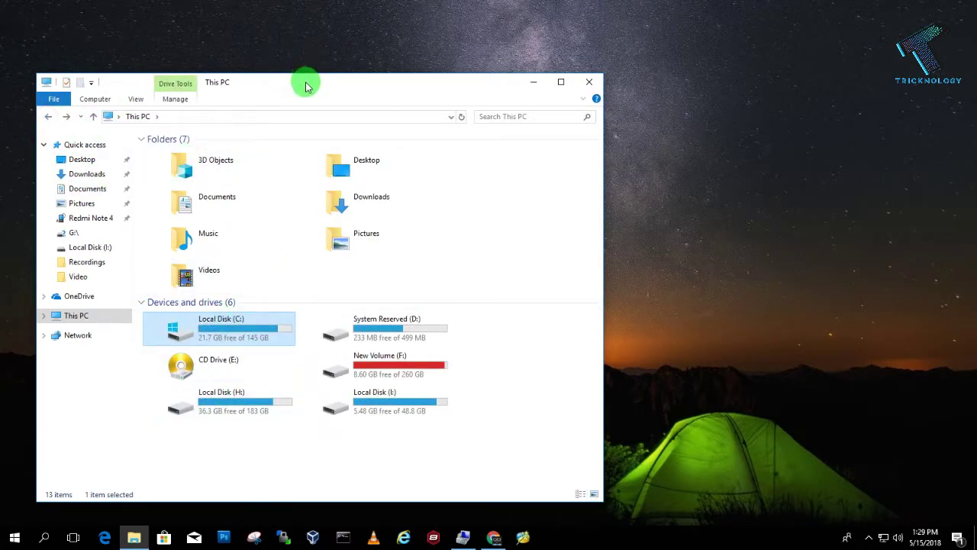
drag(305, 86, 360, 31)
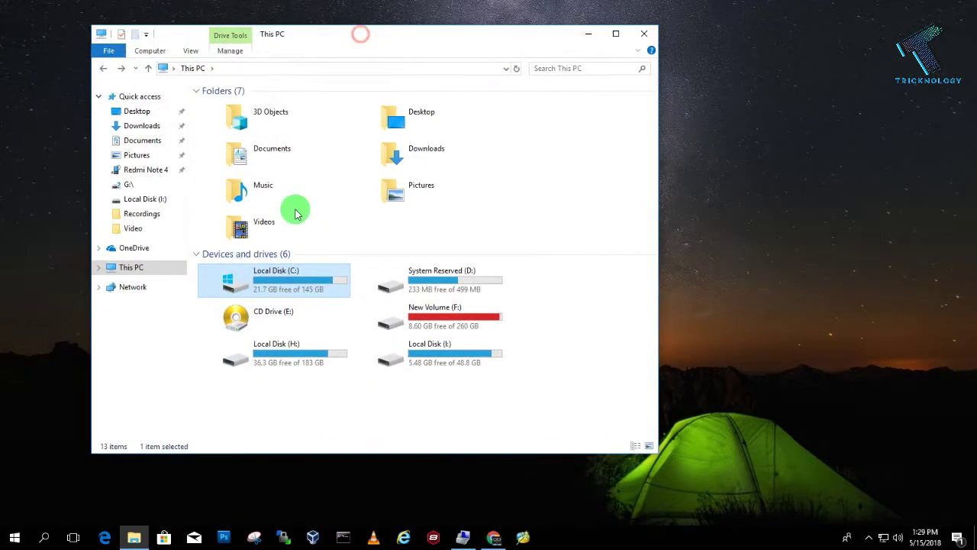
Step: Launch Computer Management via Manage on This PC in the navigation pane
click(136, 270)
right_click(136, 270)
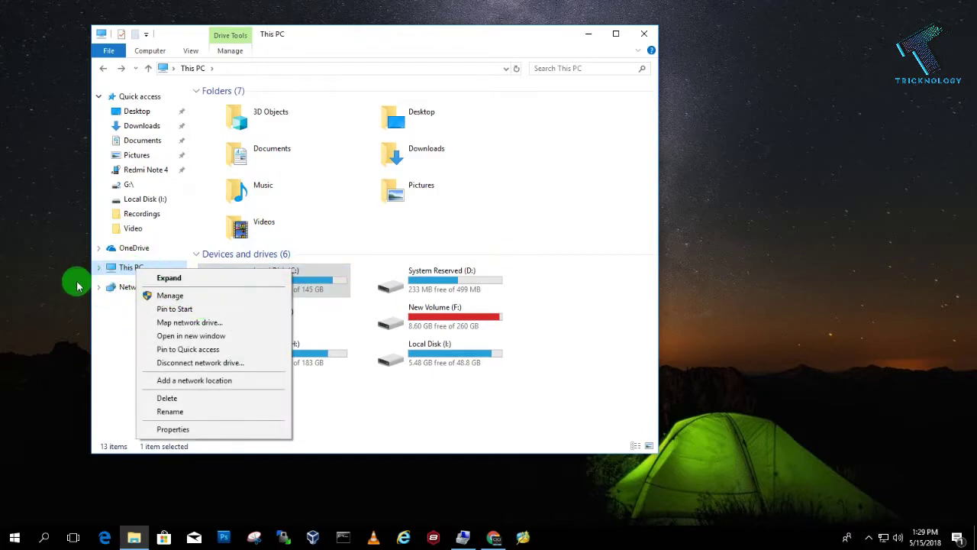
click(35, 290)
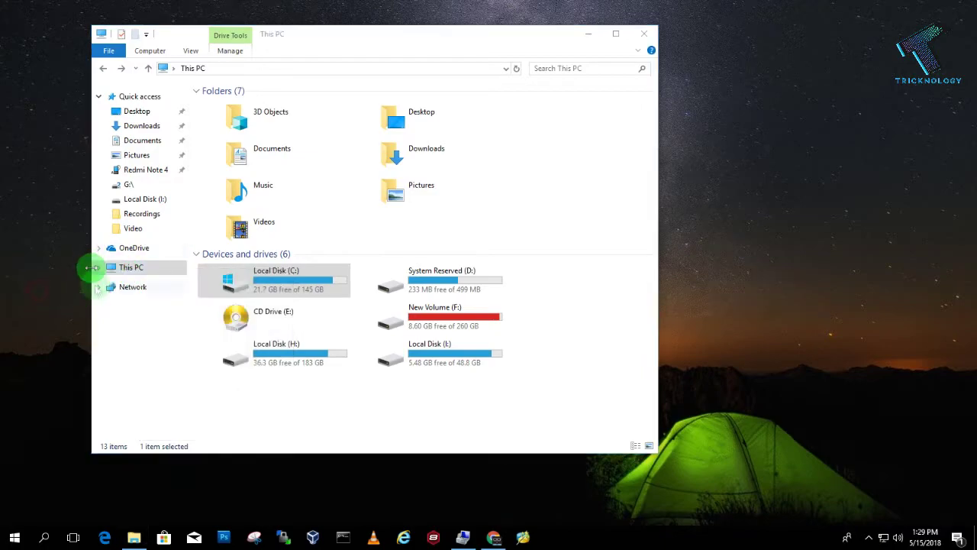
click(141, 272)
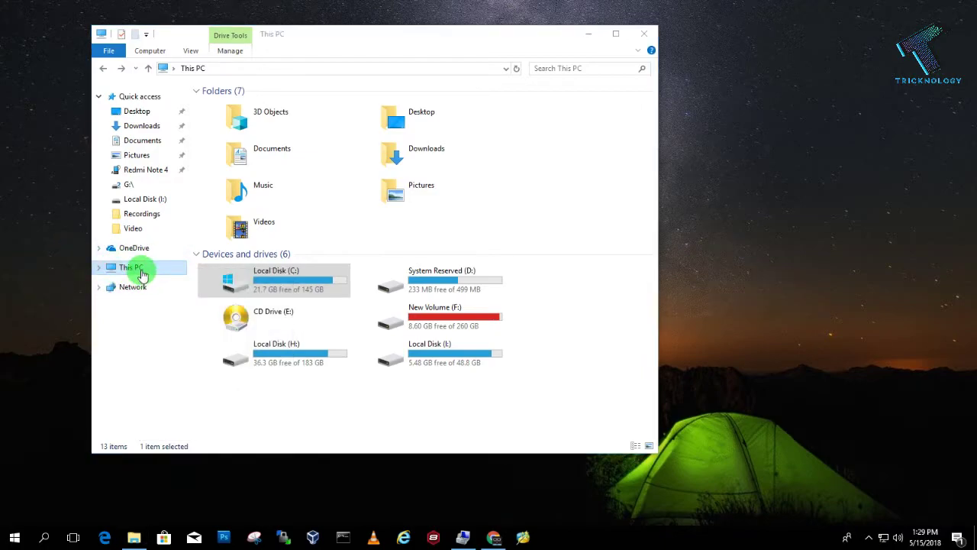
right_click(141, 272)
click(193, 298)
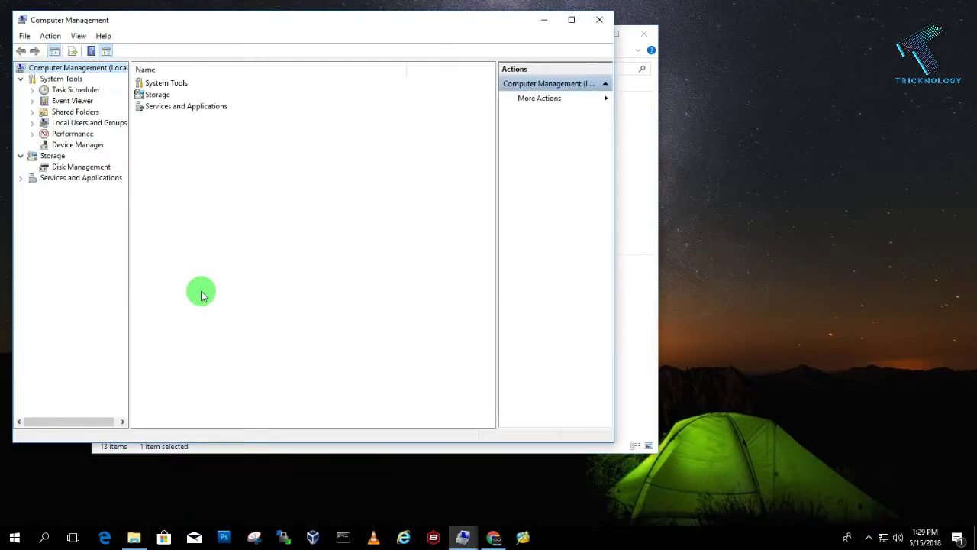
Step: Show Disk 1 in Disk Management and select the 48.83 GB and 9.77 GB free-space blocks
drag(290, 20, 238, 52)
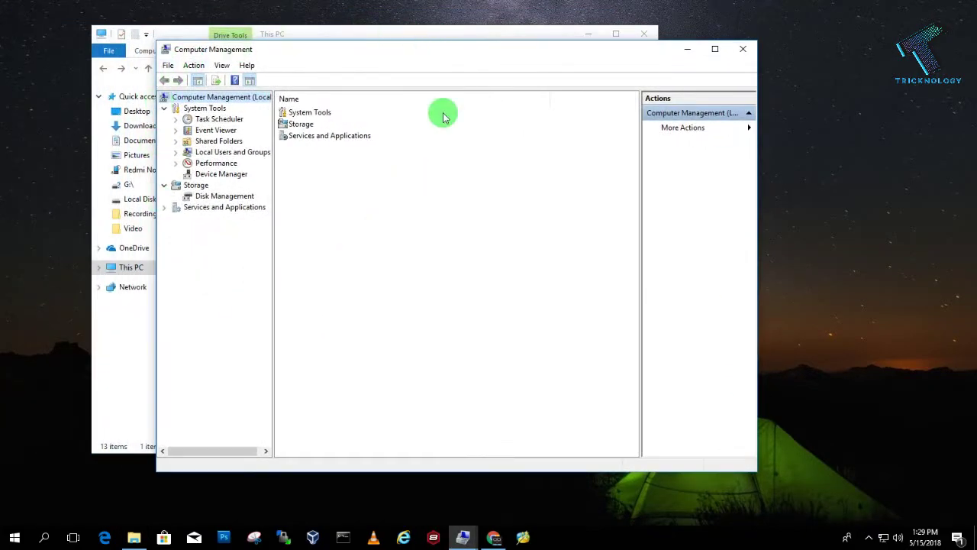
click(245, 200)
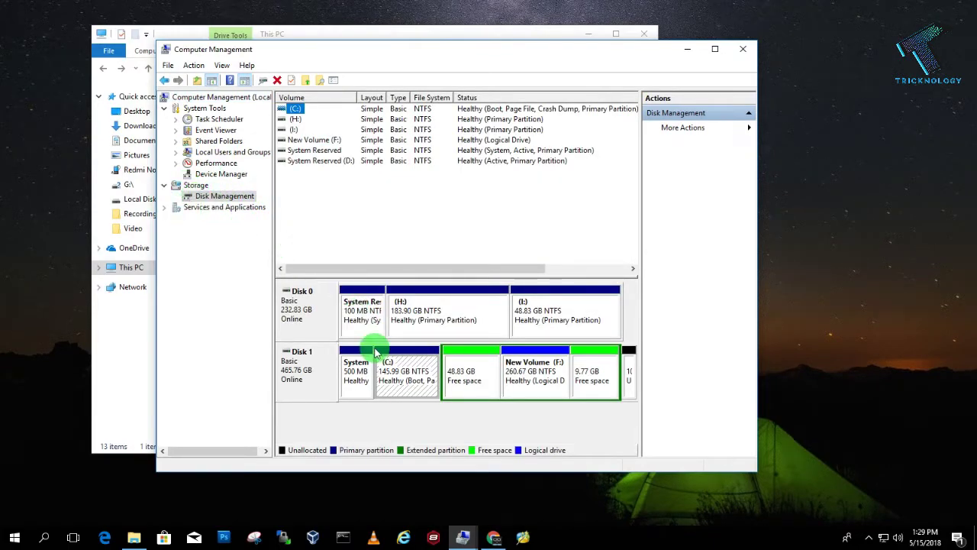
click(303, 308)
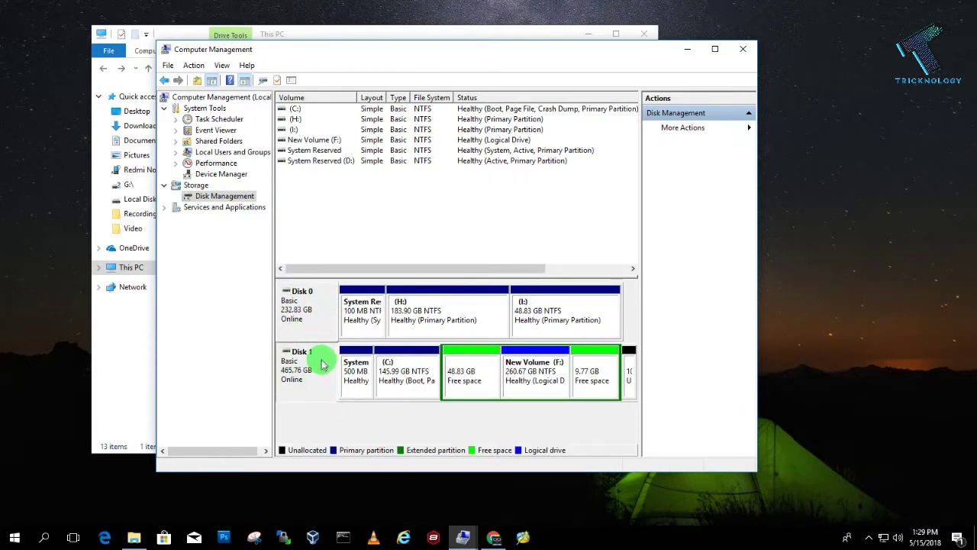
click(472, 368)
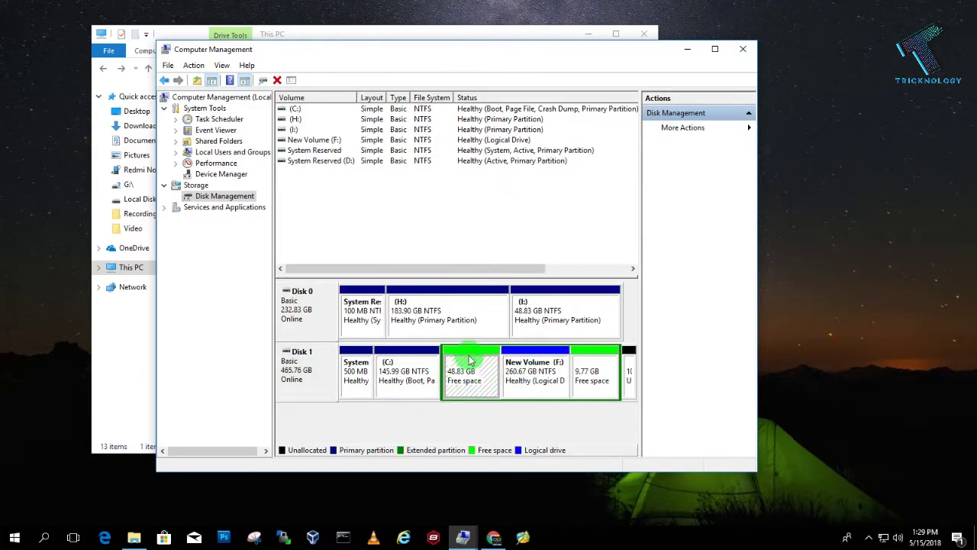
click(584, 388)
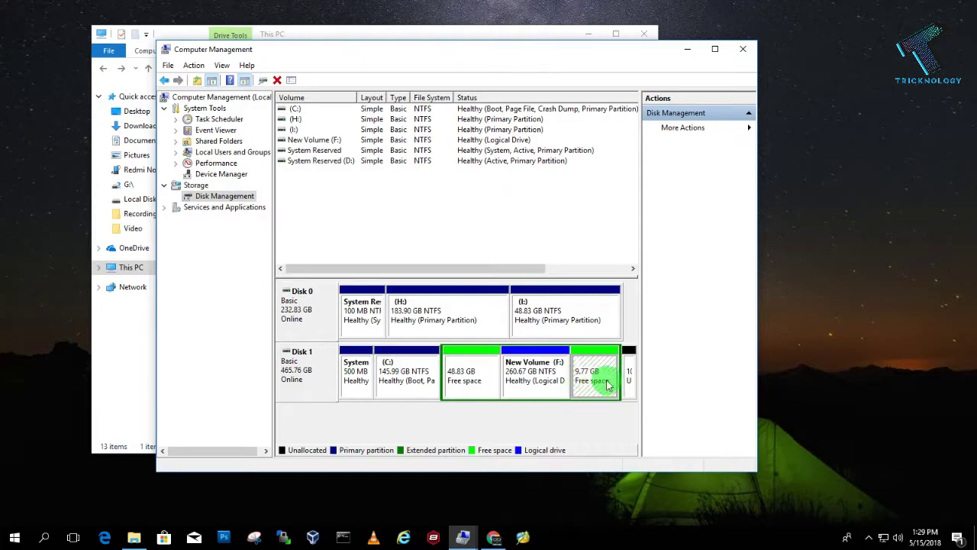
click(465, 368)
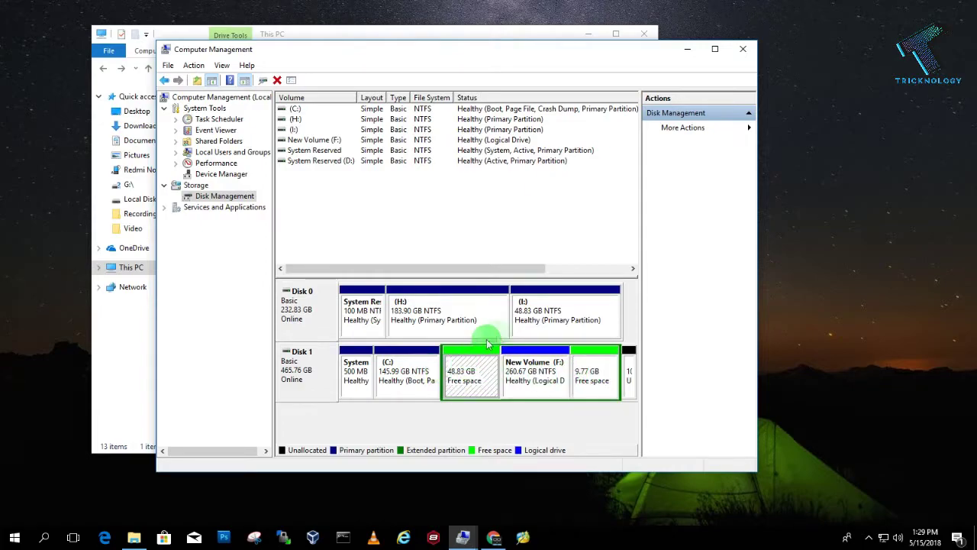
Step: Inspect the available actions for the 48.83 GB free space in Disk Management
right_click(475, 383)
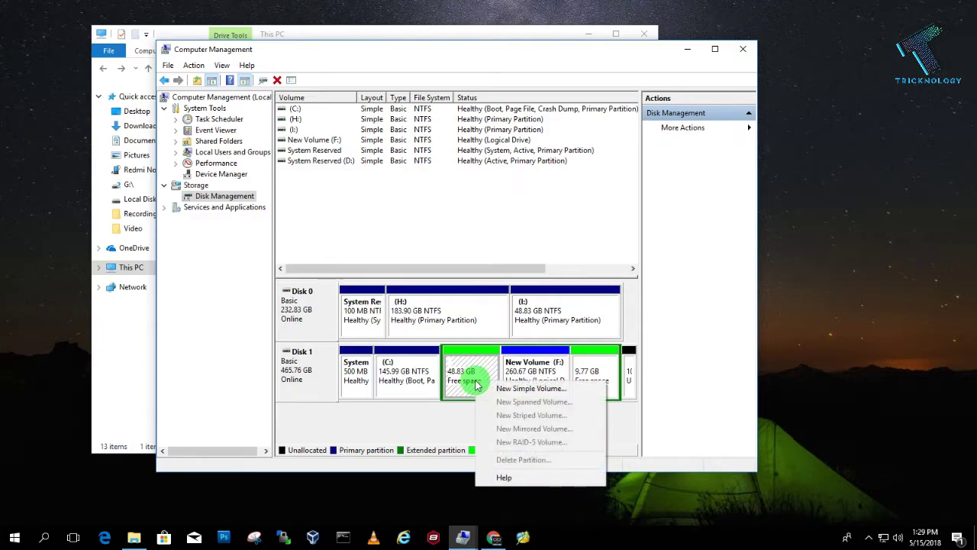
click(505, 386)
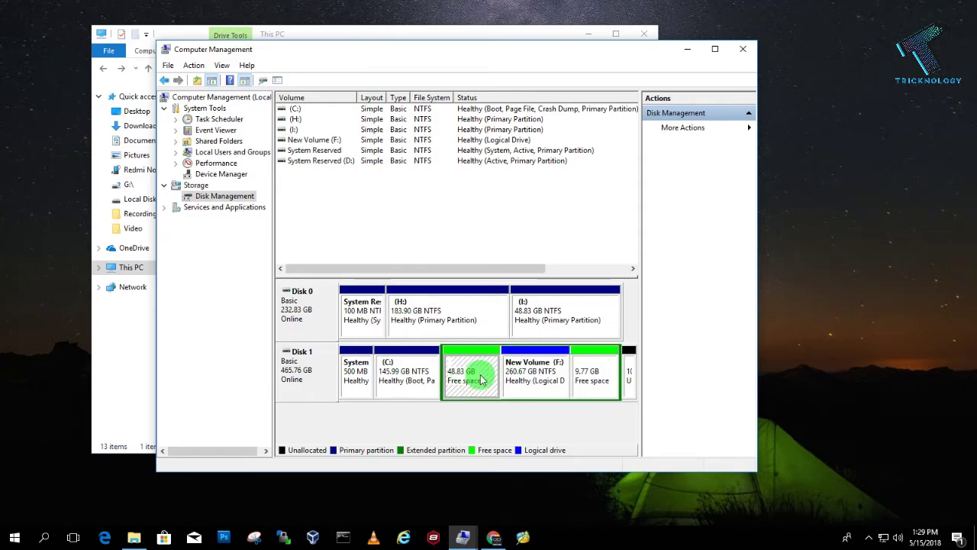
drag(451, 47, 504, 29)
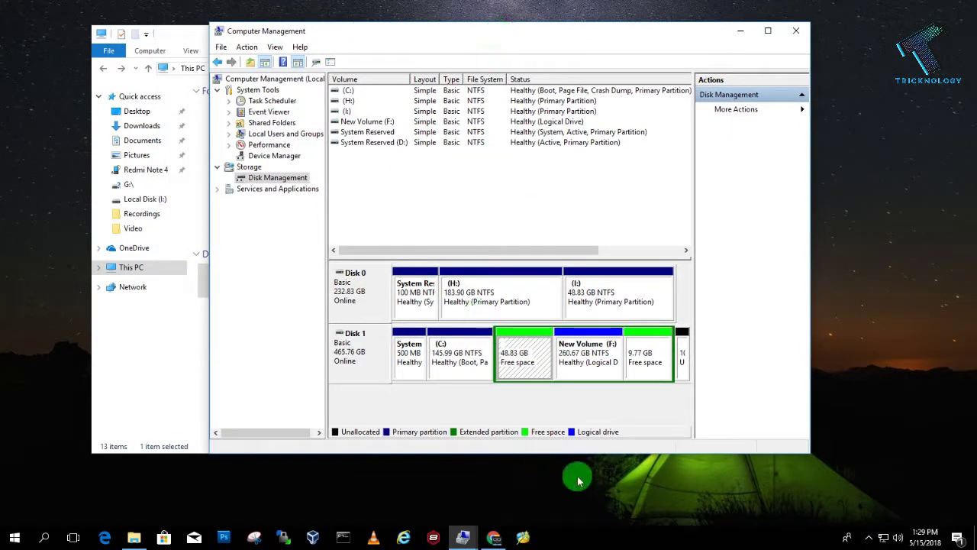
right_click(528, 371)
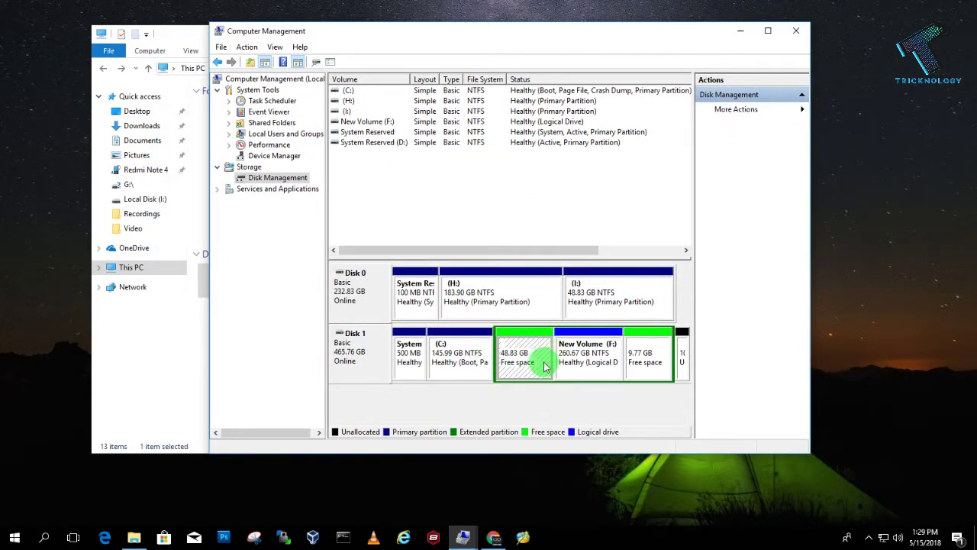
Step: Confirm Extend Volume is greyed out for C:, then switch to the Partition Wizard download page
click(455, 364)
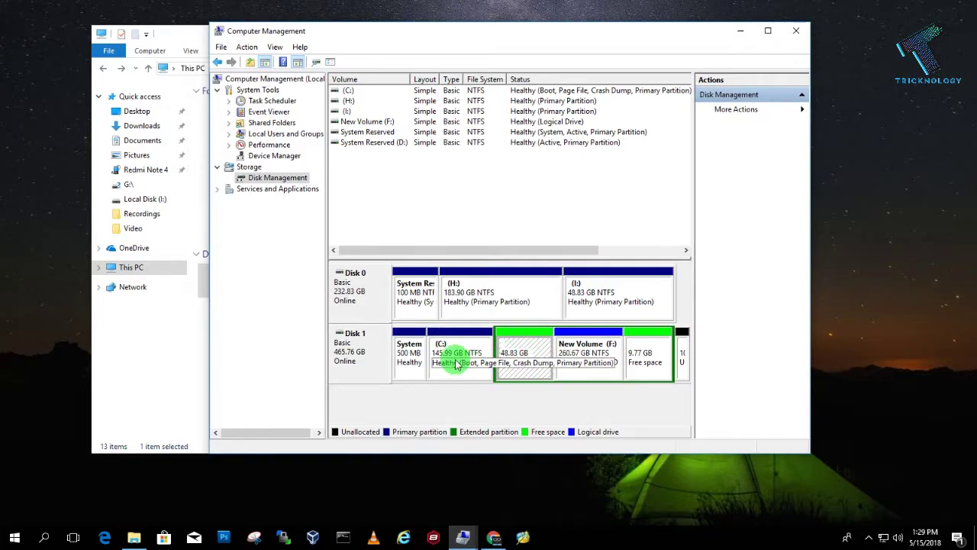
right_click(456, 363)
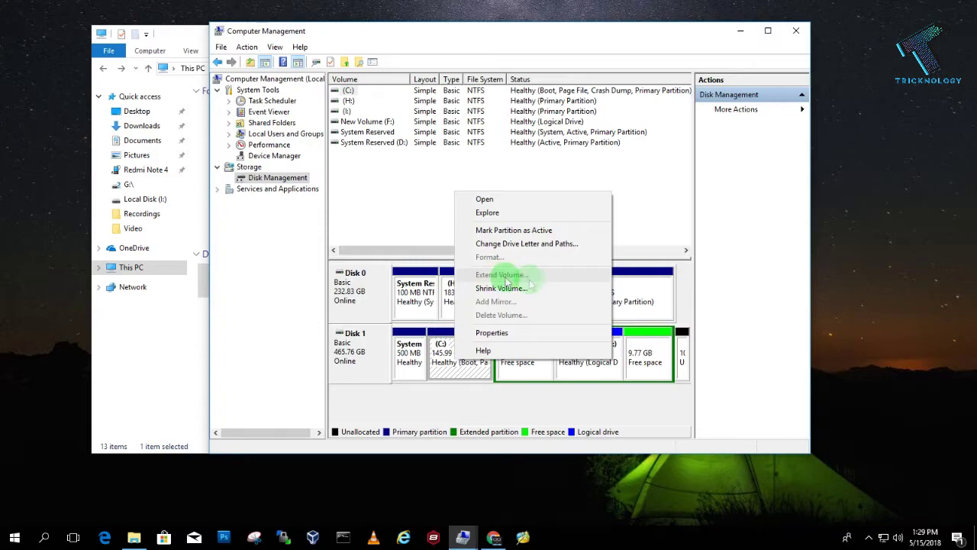
click(464, 370)
right_click(462, 373)
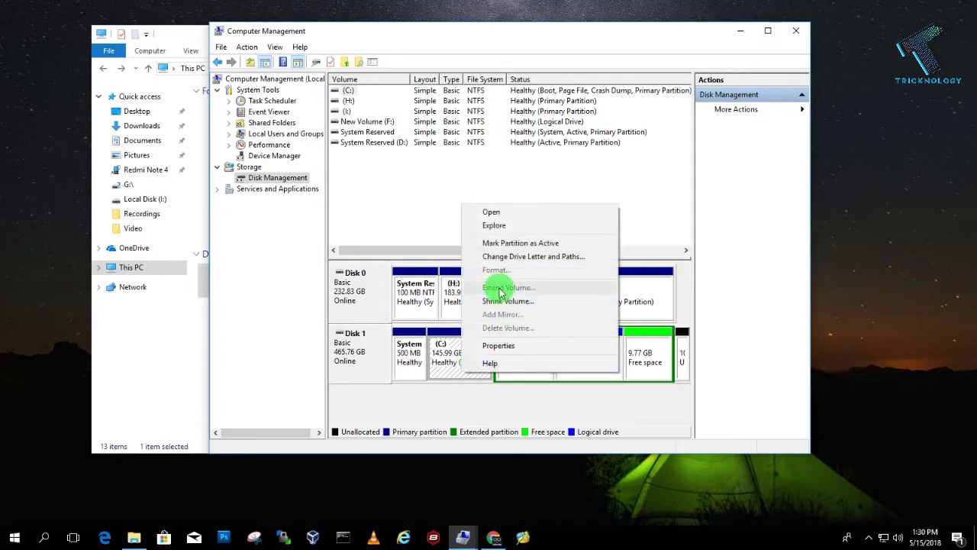
click(423, 420)
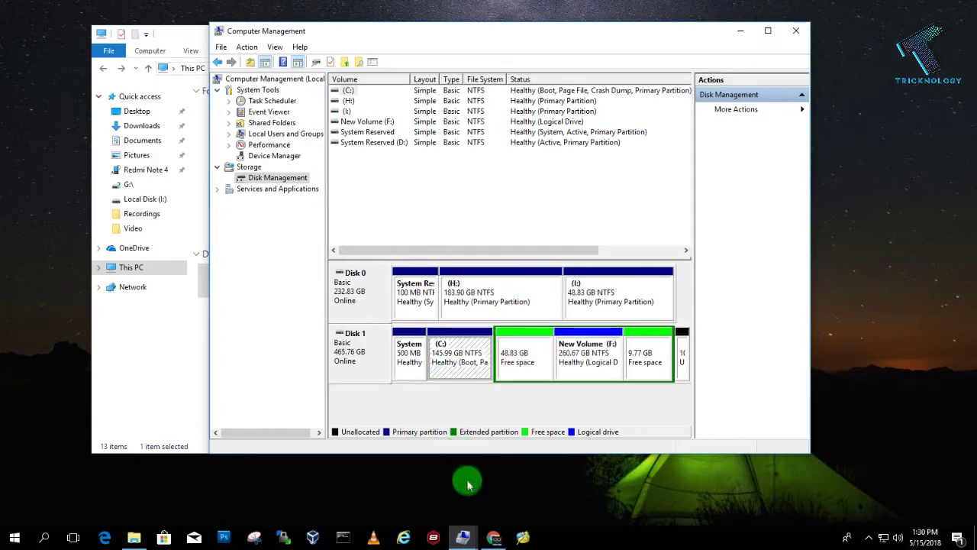
click(493, 538)
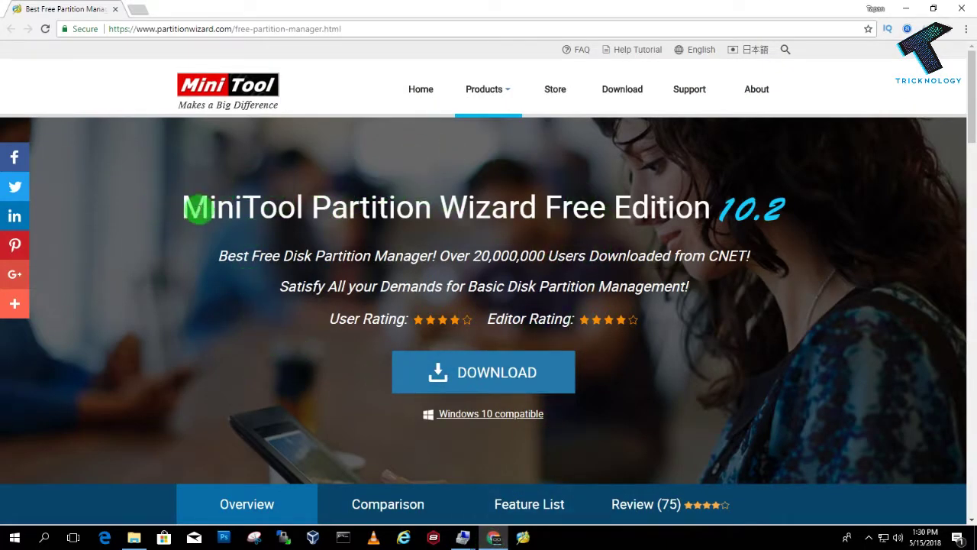
Step: Download the MiniTool Partition Wizard Free installer and close the progress window
drag(971, 114, 970, 131)
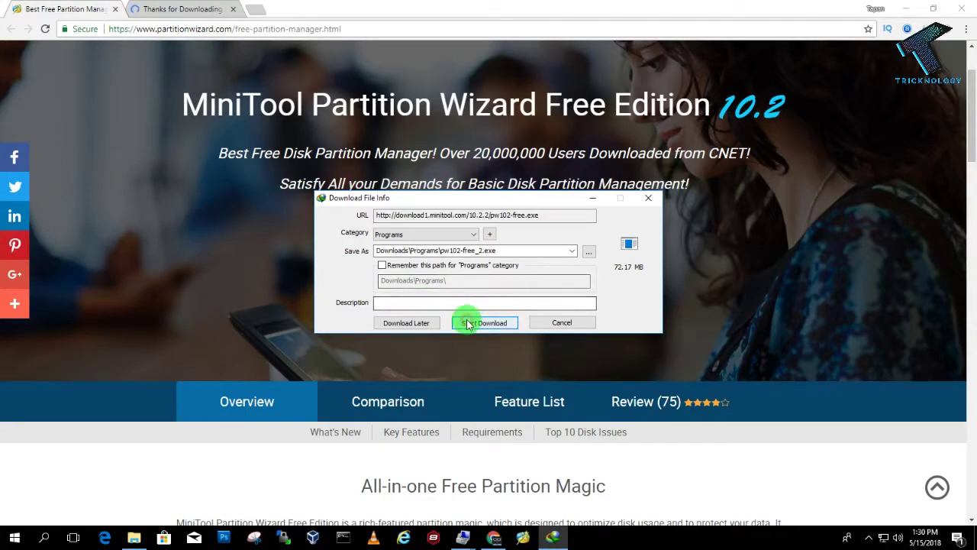
click(468, 324)
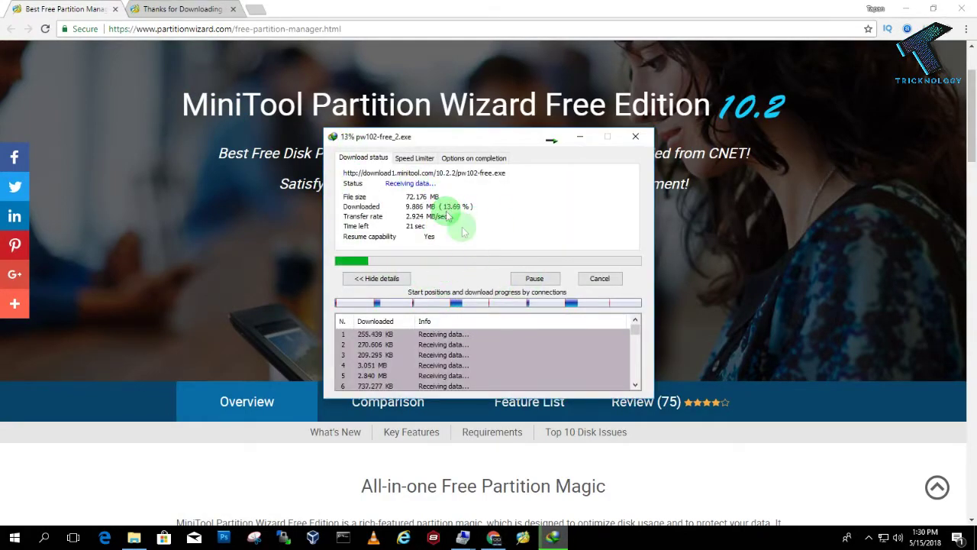
click(635, 136)
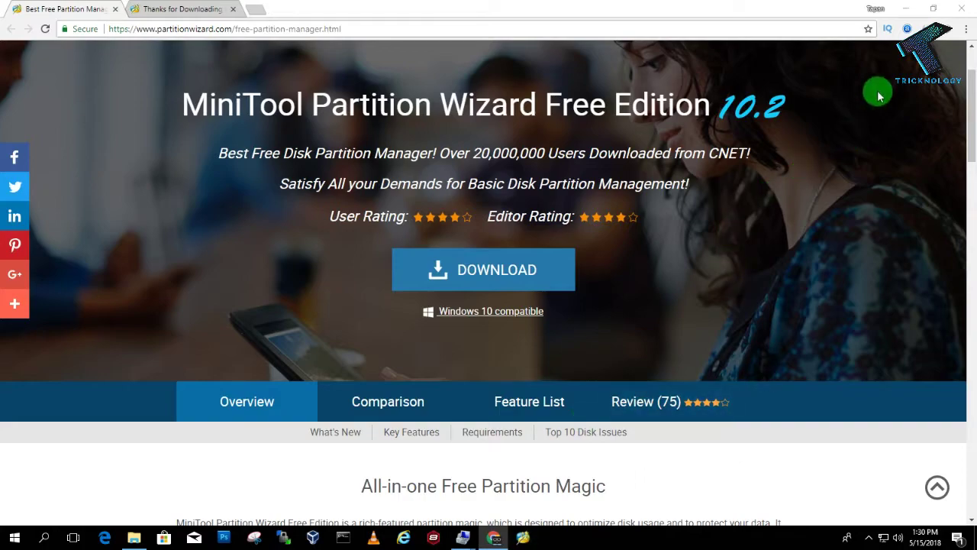
Step: Minimize Chrome, Computer Management and the This PC window
click(905, 10)
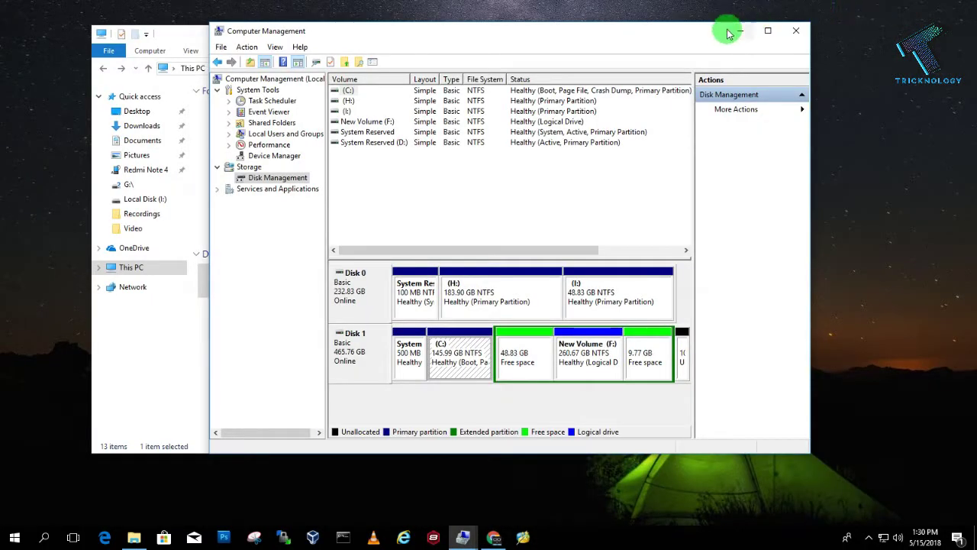
click(731, 31)
click(577, 39)
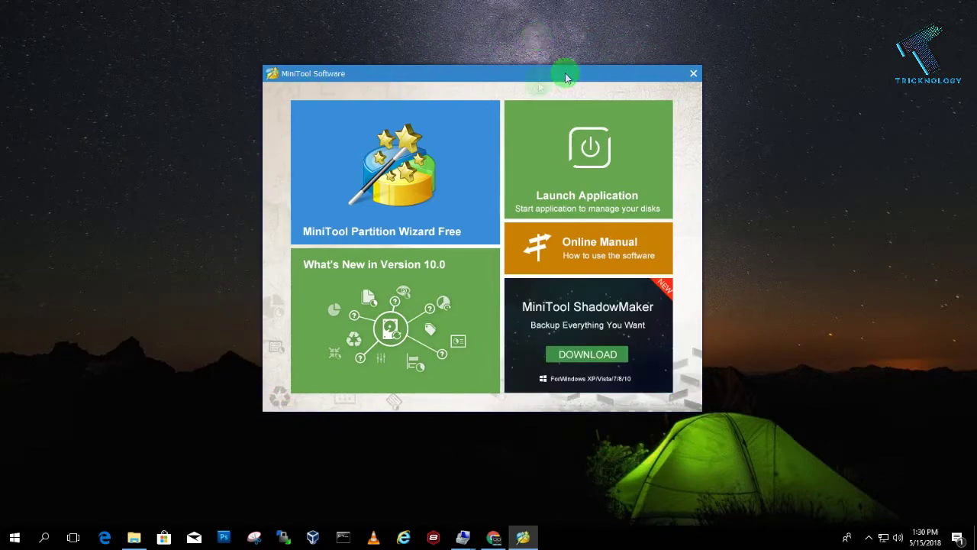
Step: Launch MiniTool Partition Wizard Free and bring Computer Management's disk view alongside it
click(443, 230)
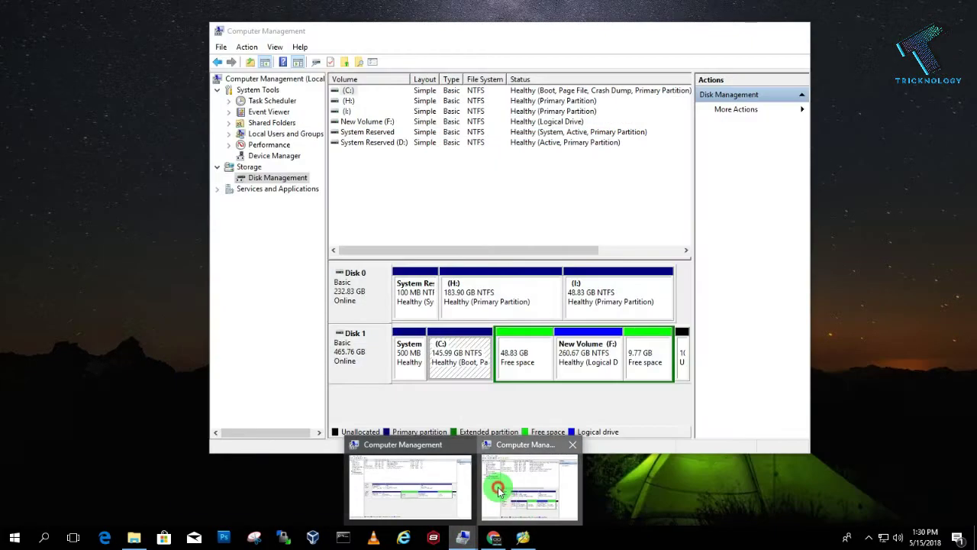
click(497, 484)
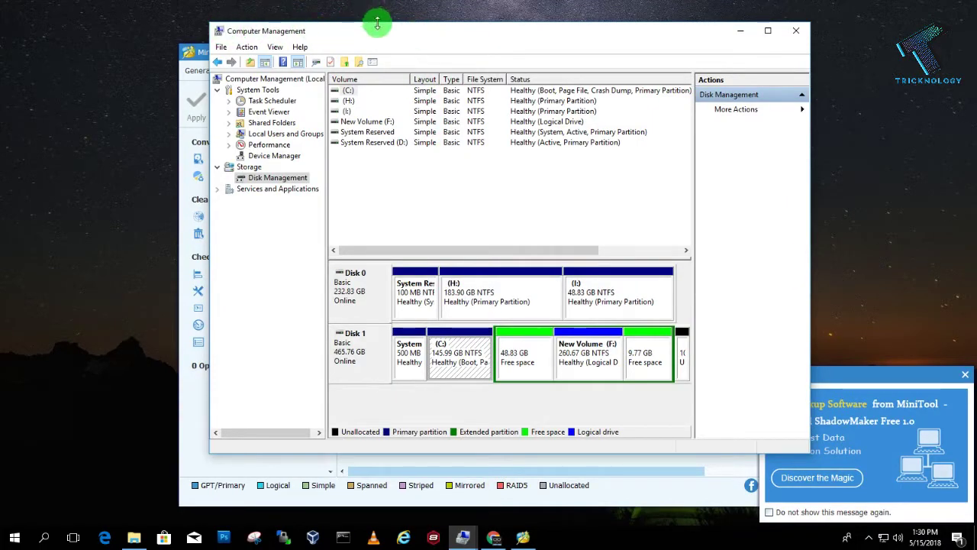
click(203, 22)
Step: Arrange both windows side by side and select the 145.99 GB C: partition on Disk 2
drag(333, 31, 53, 55)
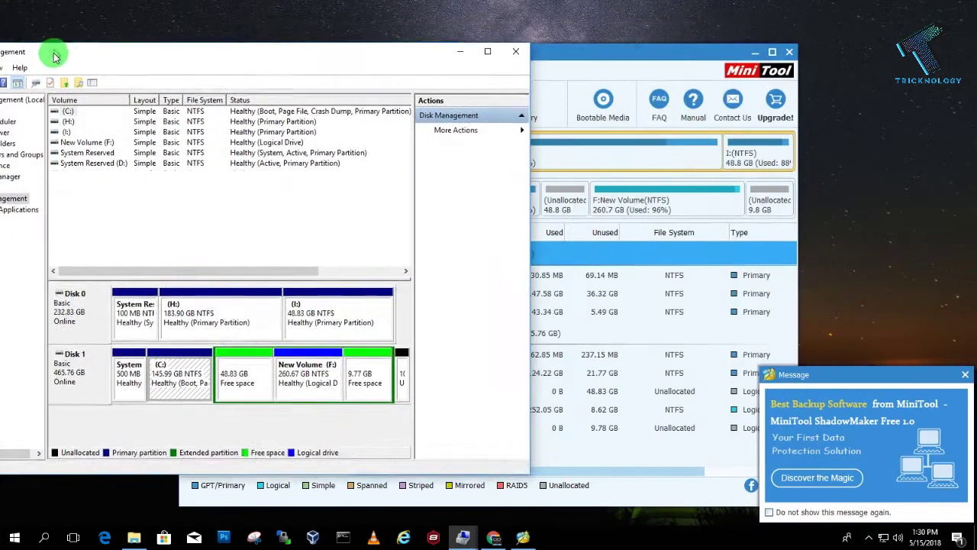
drag(564, 55, 744, 30)
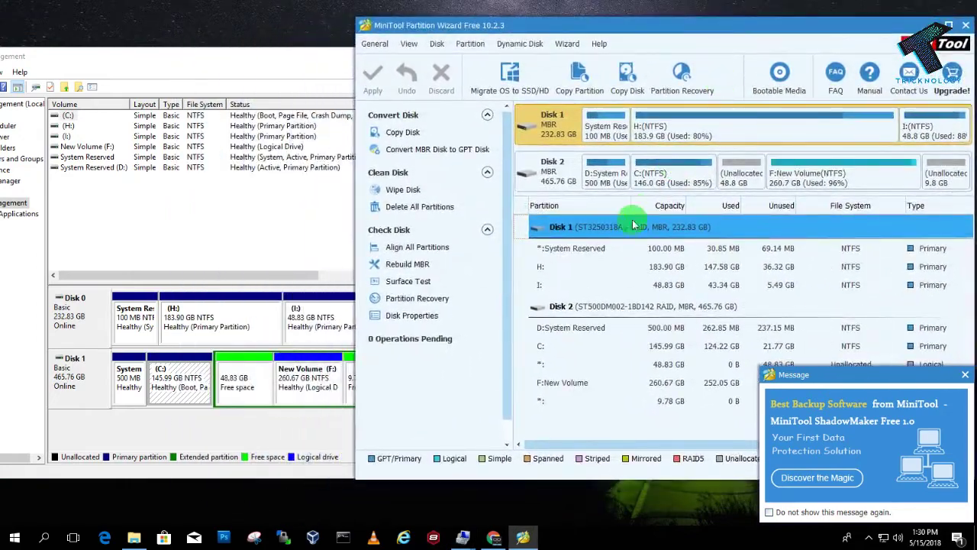
click(559, 177)
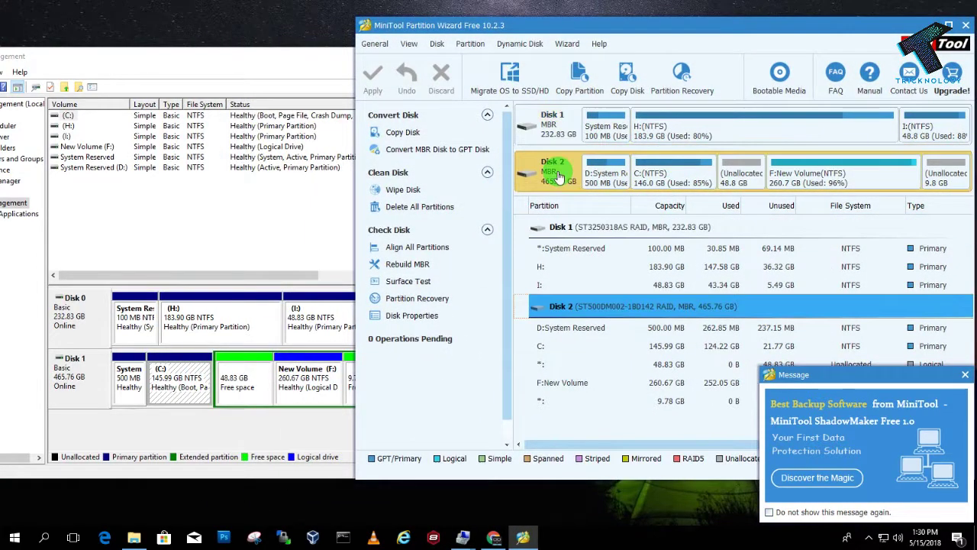
click(107, 309)
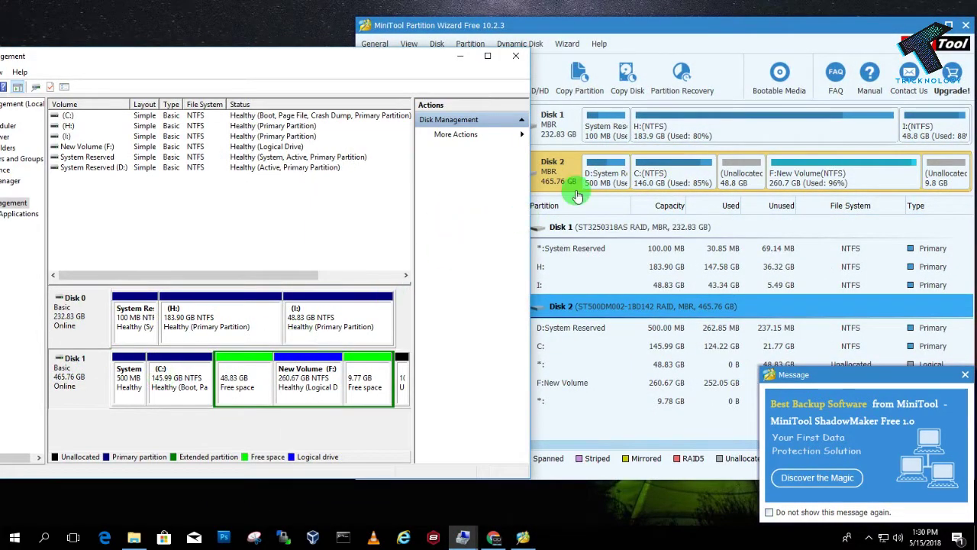
drag(646, 29, 524, 54)
click(486, 199)
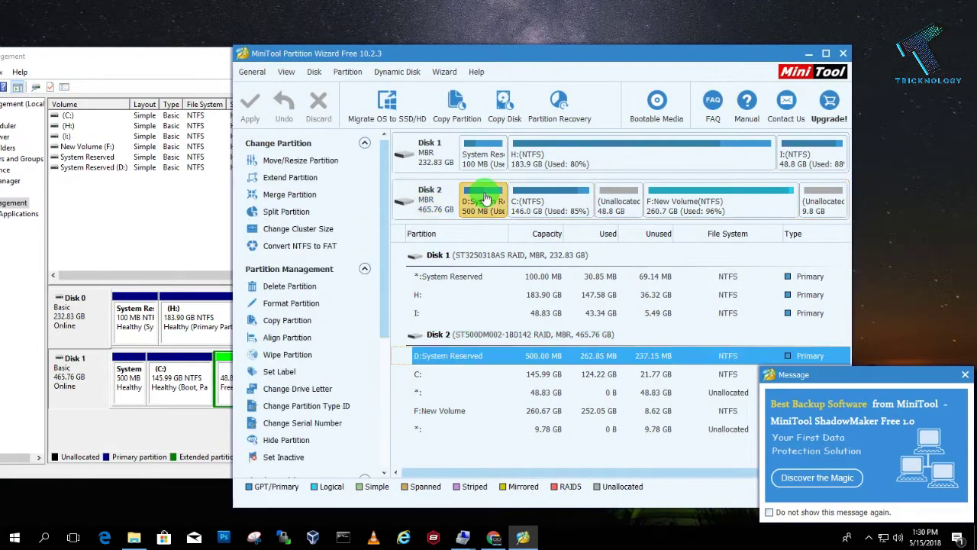
click(551, 208)
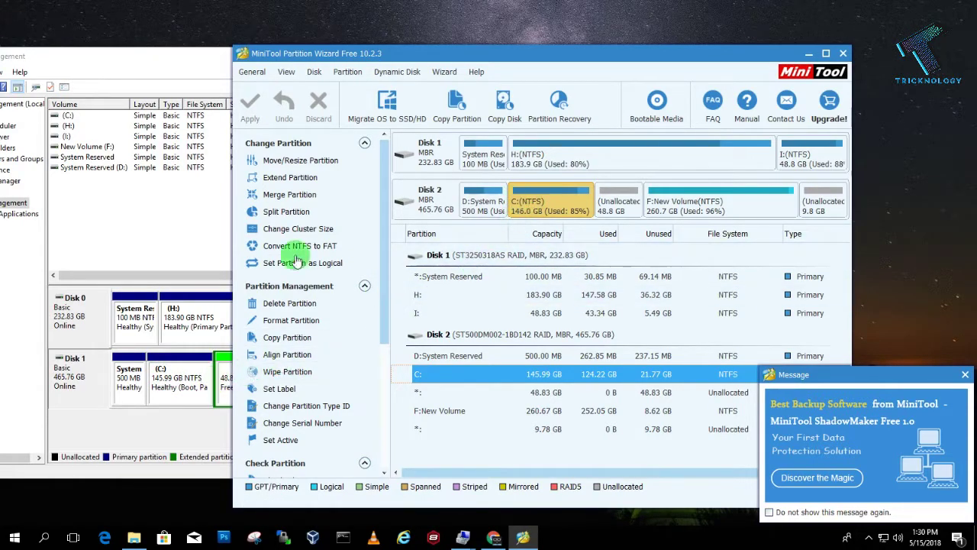
click(168, 385)
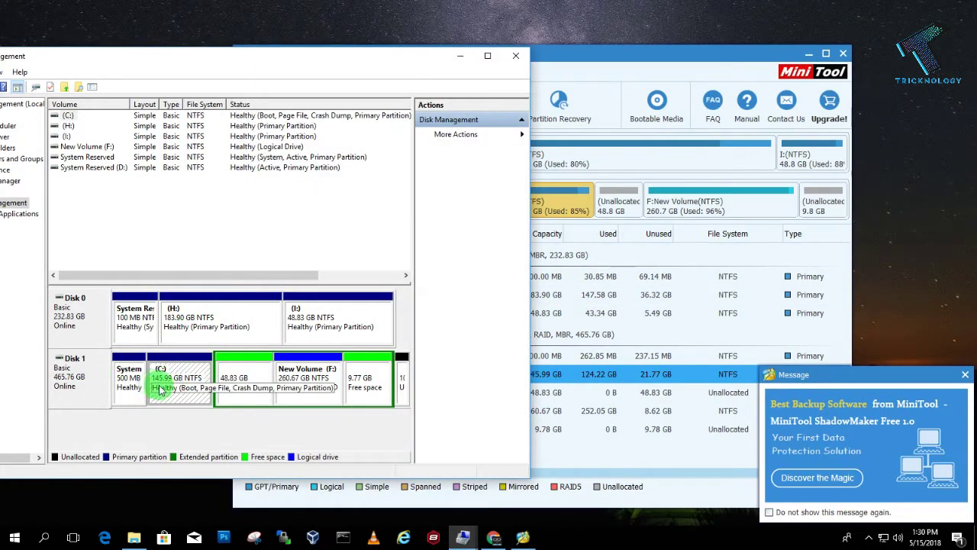
click(557, 214)
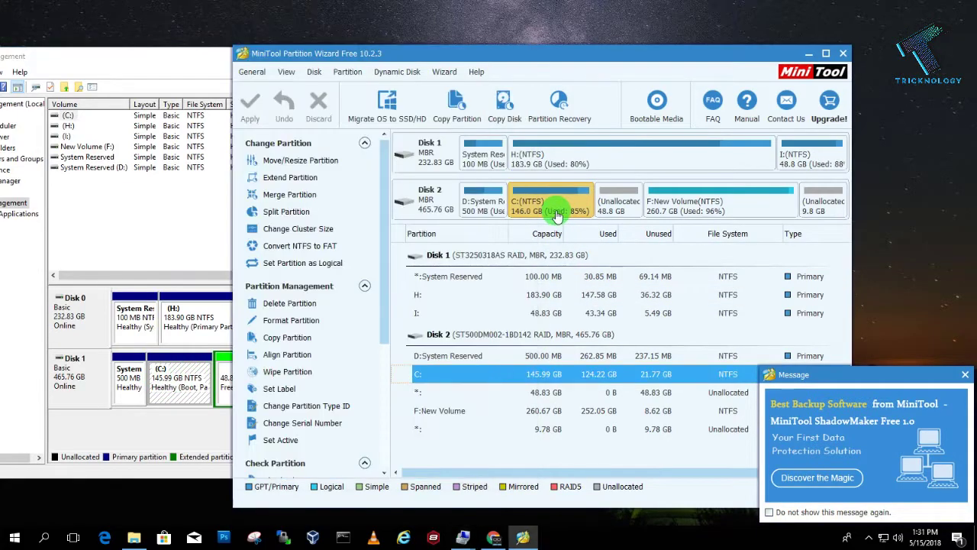
Step: Start Extend on C: and compare the free-space sources against Disk Management's blocks
right_click(546, 212)
right_click(527, 209)
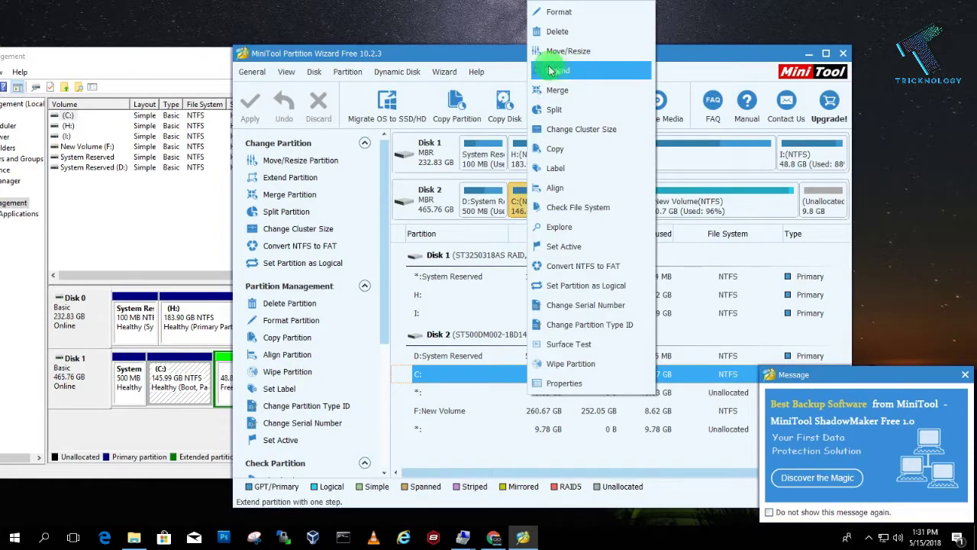
click(585, 72)
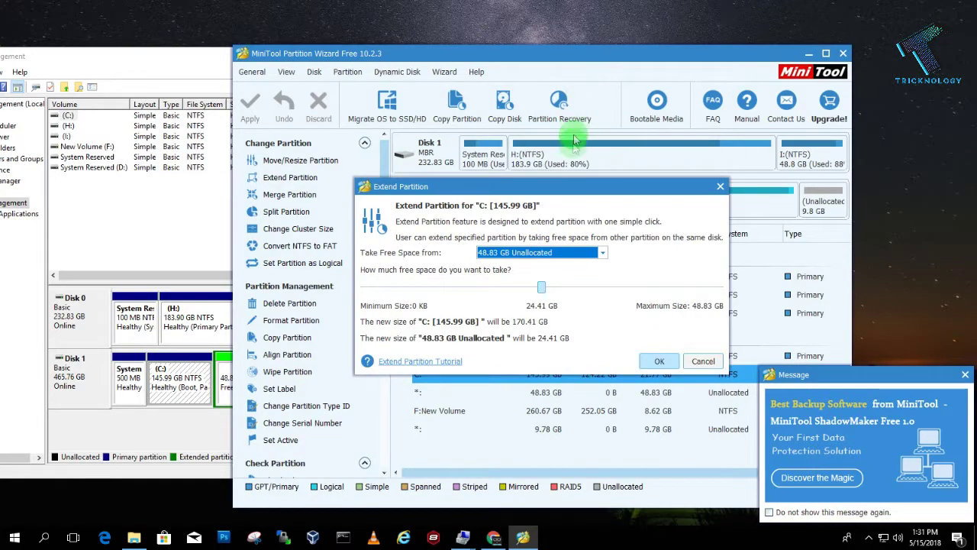
click(564, 258)
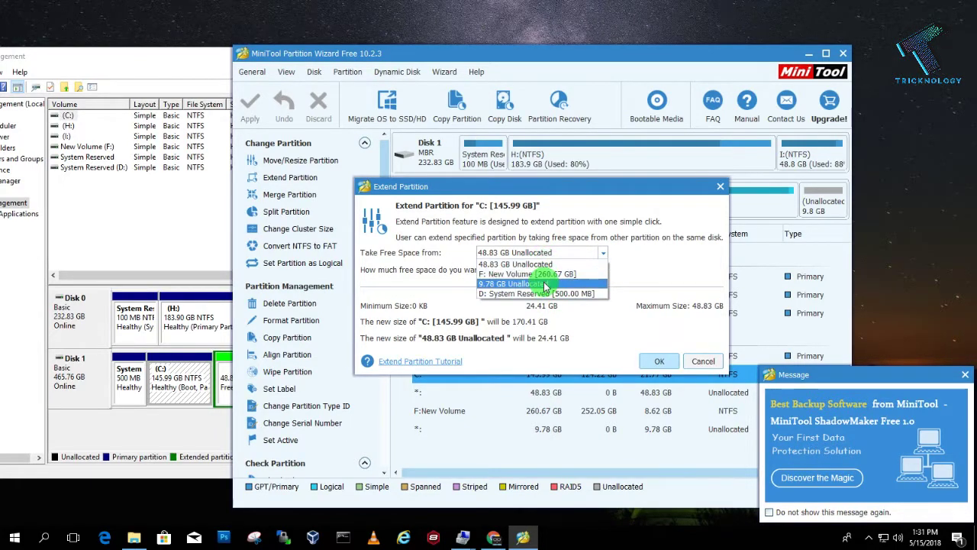
click(233, 386)
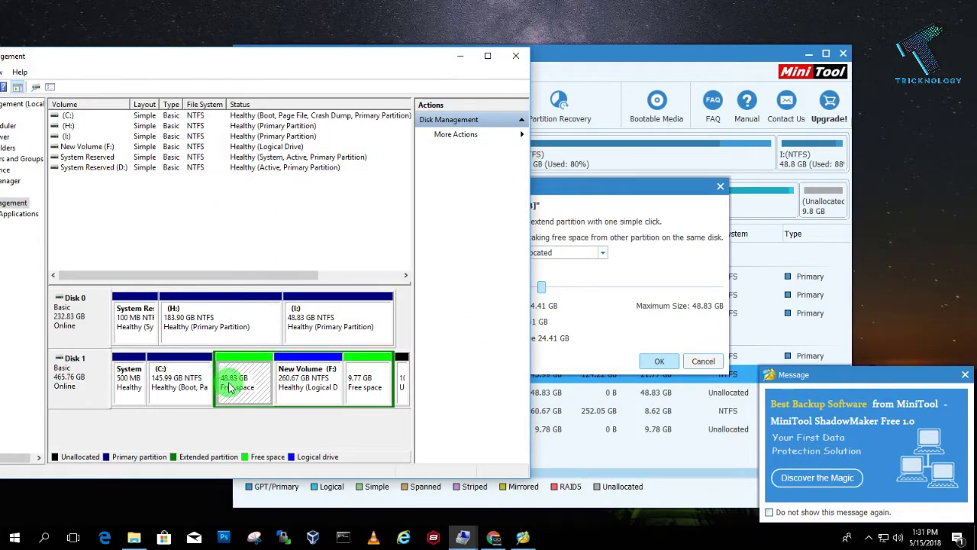
click(351, 389)
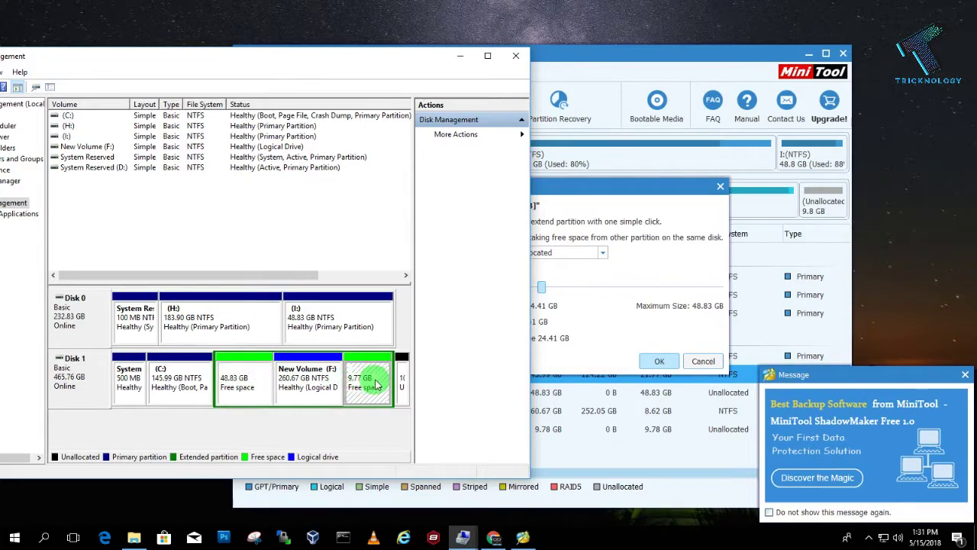
Step: Take 5.03 GB from the 9.78 GB unallocated space so C: becomes 151.02 GB
click(553, 260)
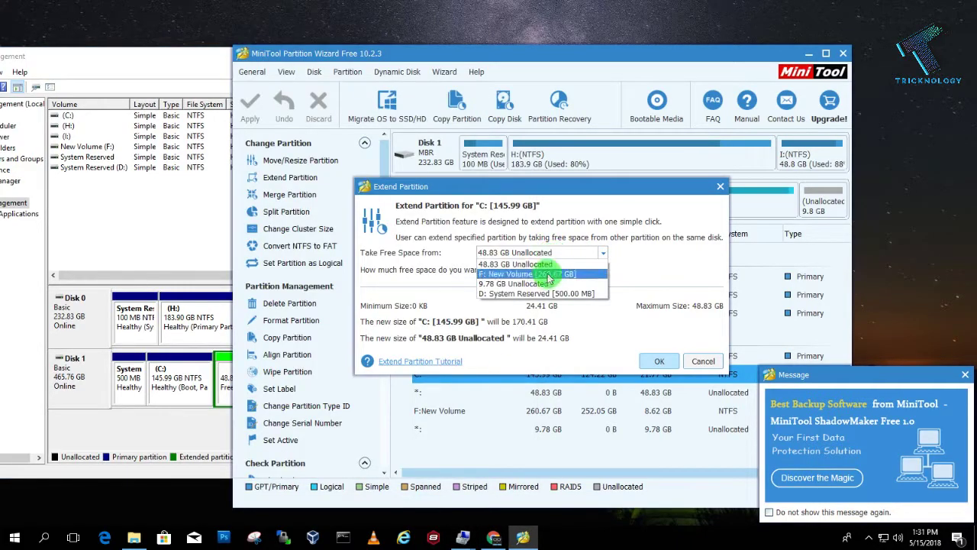
click(544, 283)
click(549, 254)
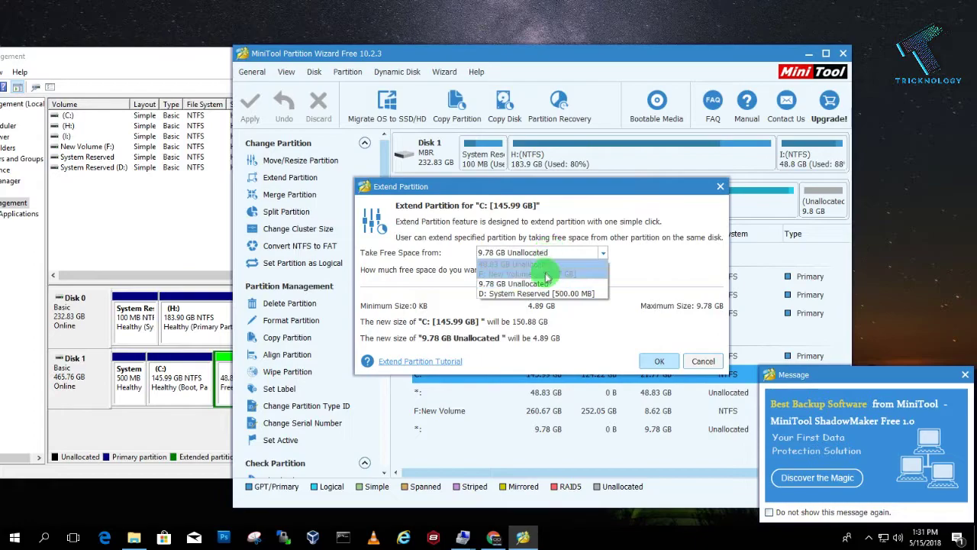
click(544, 264)
click(550, 254)
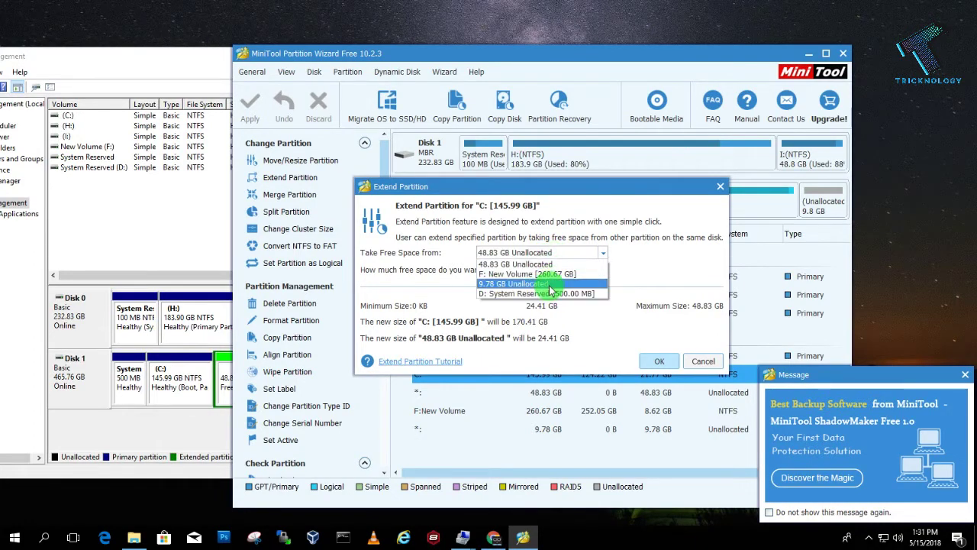
click(550, 290)
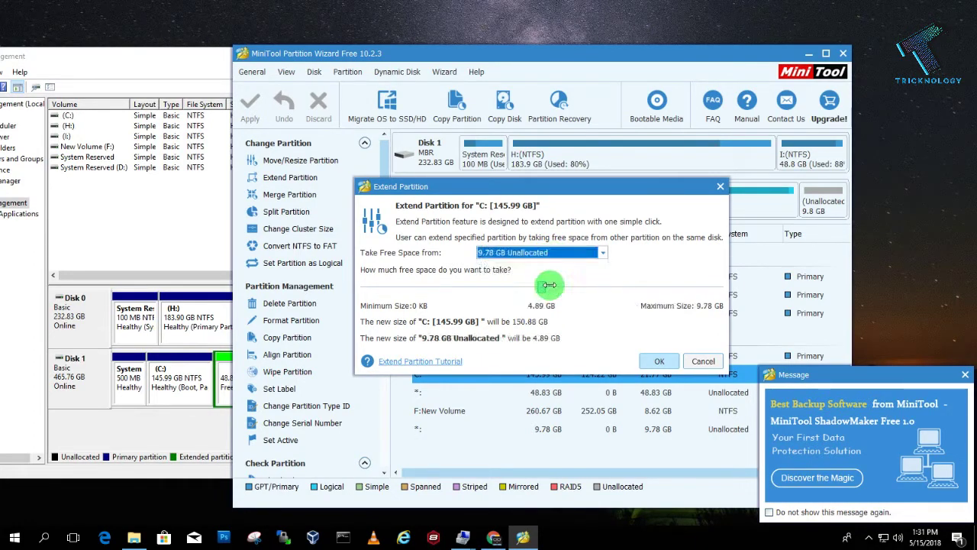
click(196, 387)
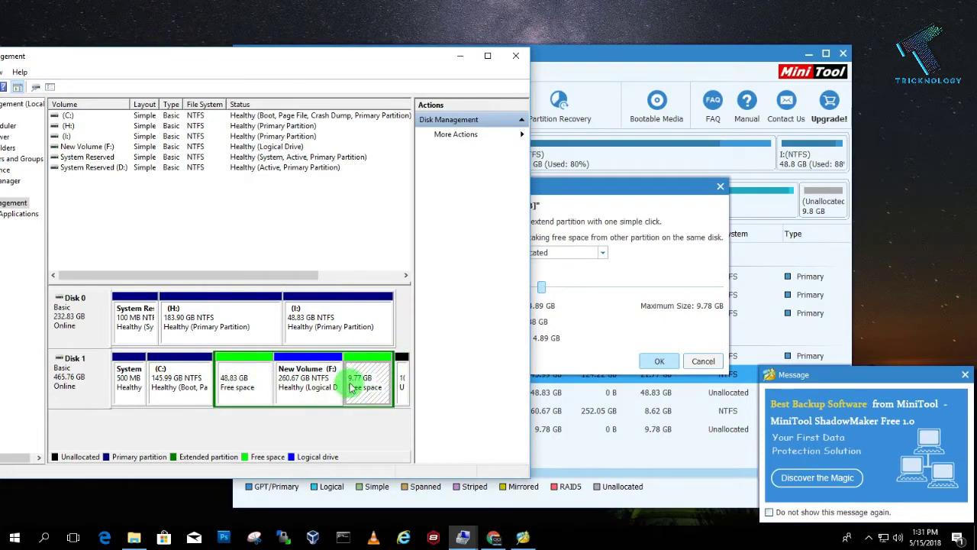
click(578, 283)
drag(578, 283, 554, 287)
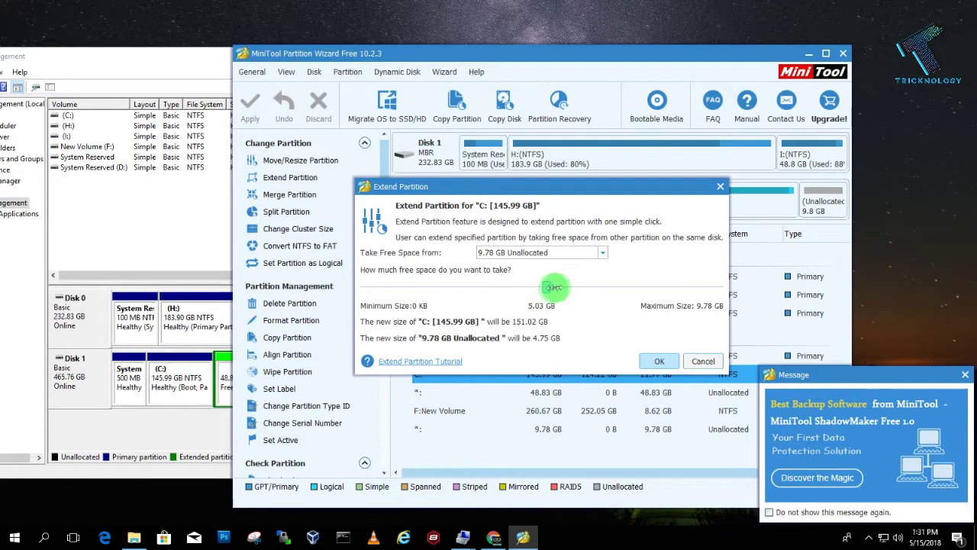
Step: Confirm extending C: to 151.02 GB, apply the pending operation, and acknowledge success
click(655, 361)
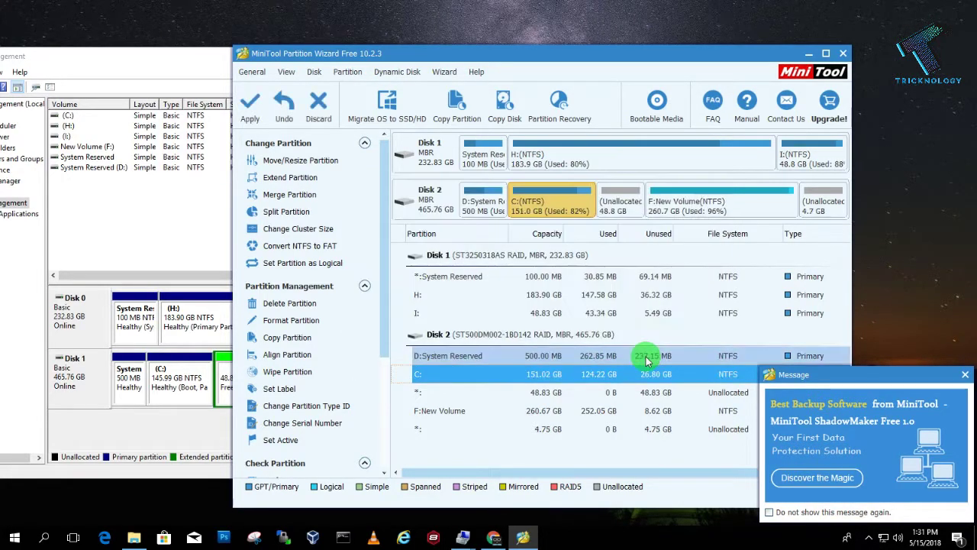
click(968, 375)
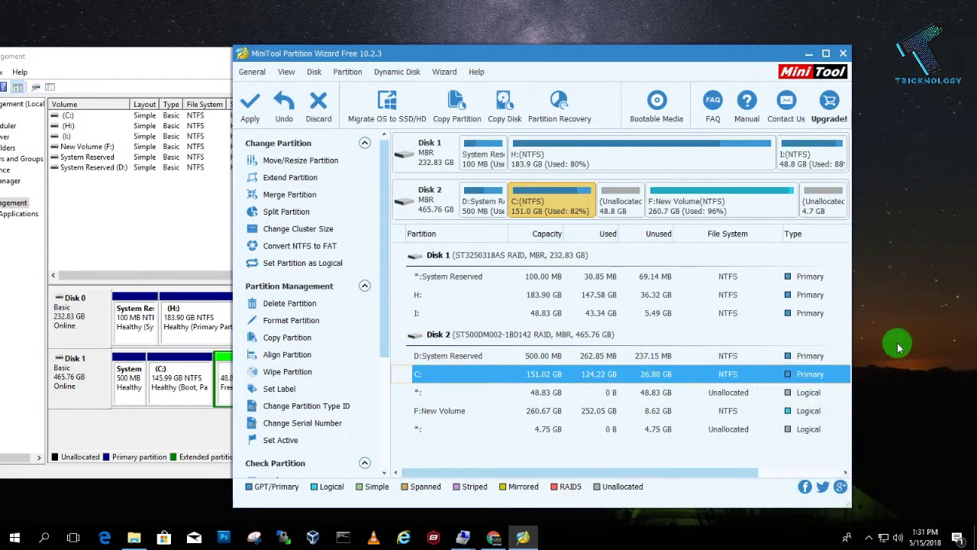
click(257, 110)
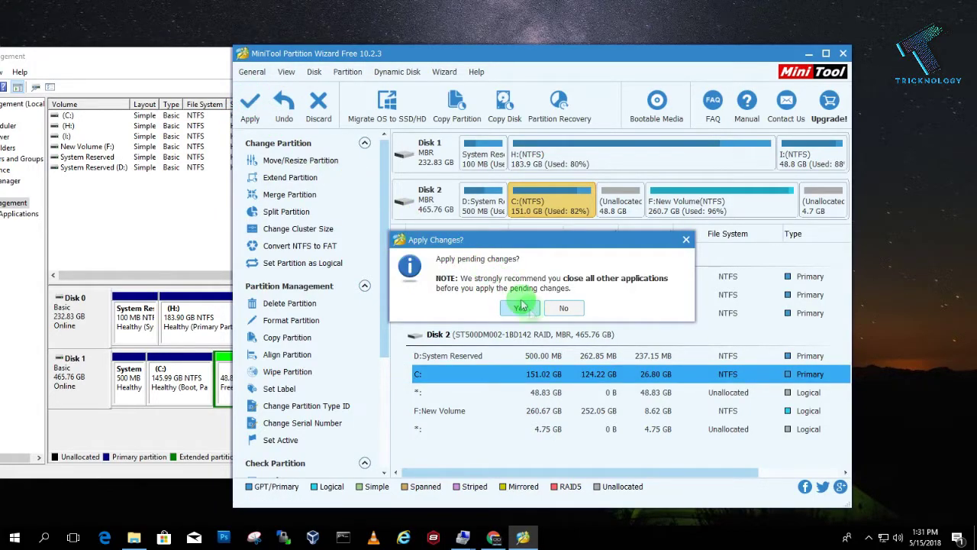
click(533, 316)
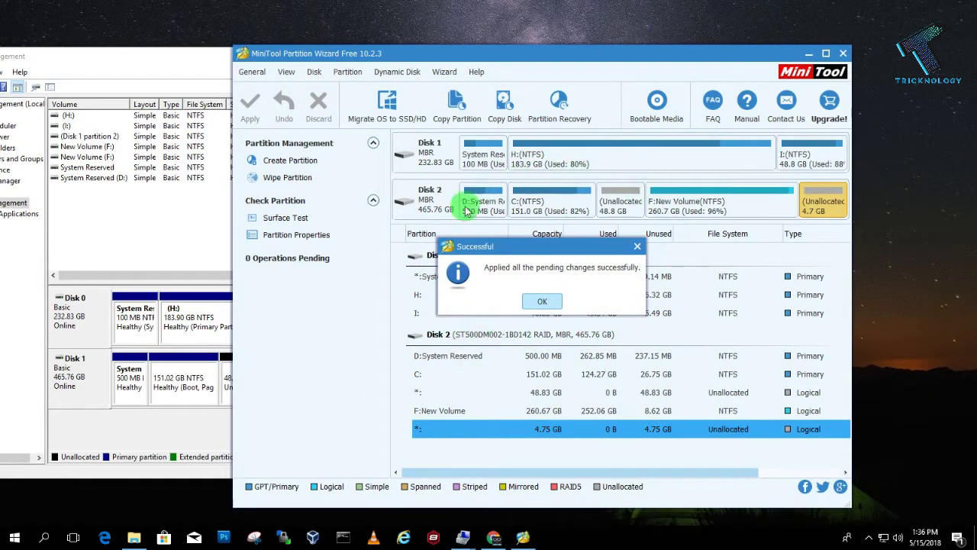
click(538, 302)
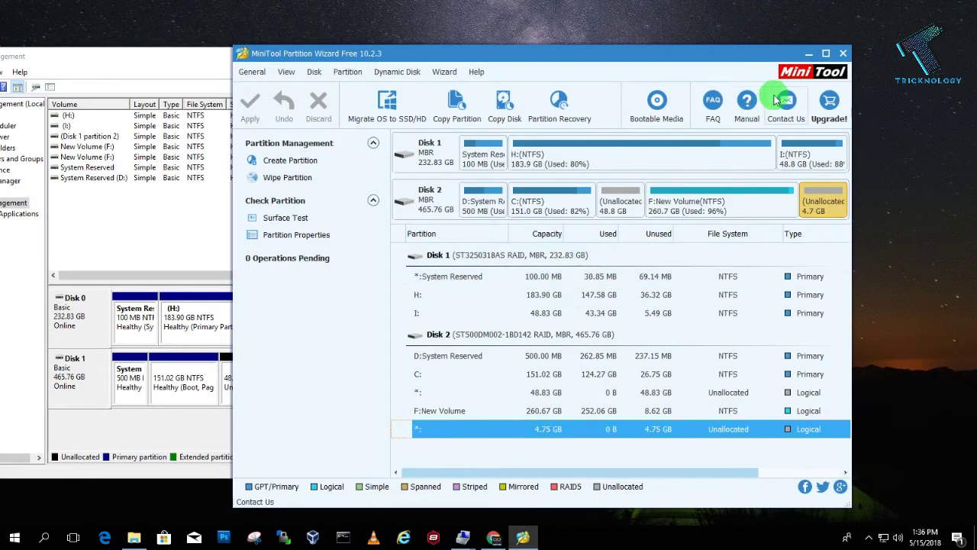
Step: Close MiniTool, centre Disk Management, and select Disk 1's 151.02 GB C: partition
click(843, 54)
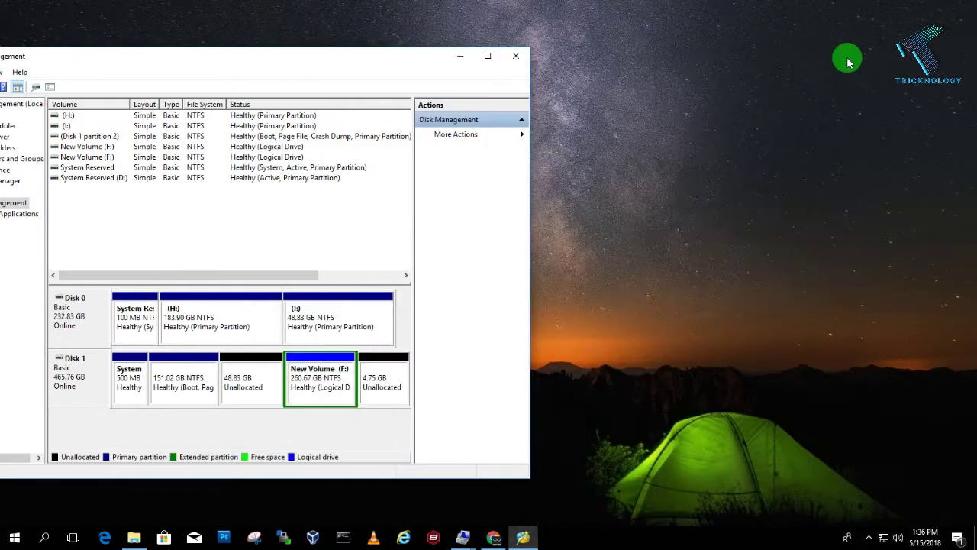
click(683, 79)
drag(326, 60, 489, 41)
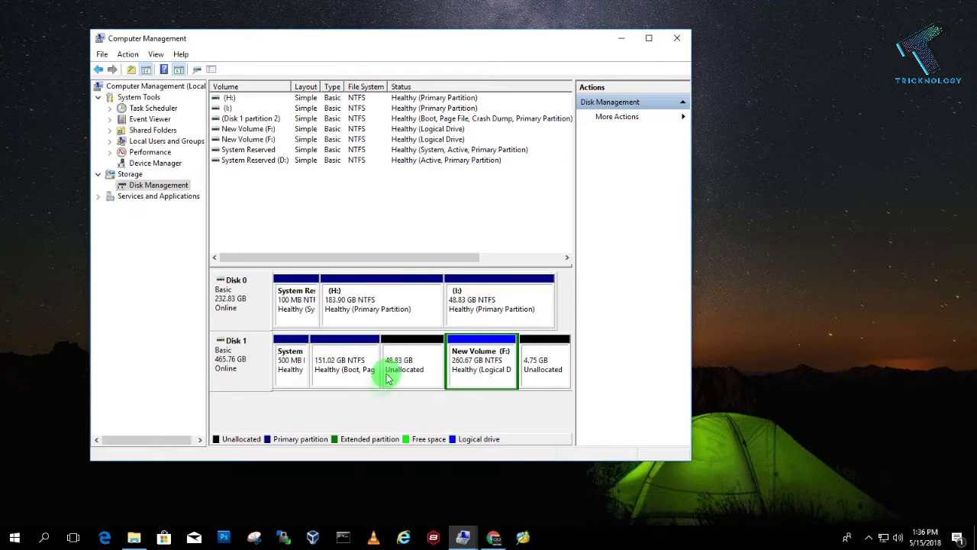
click(359, 385)
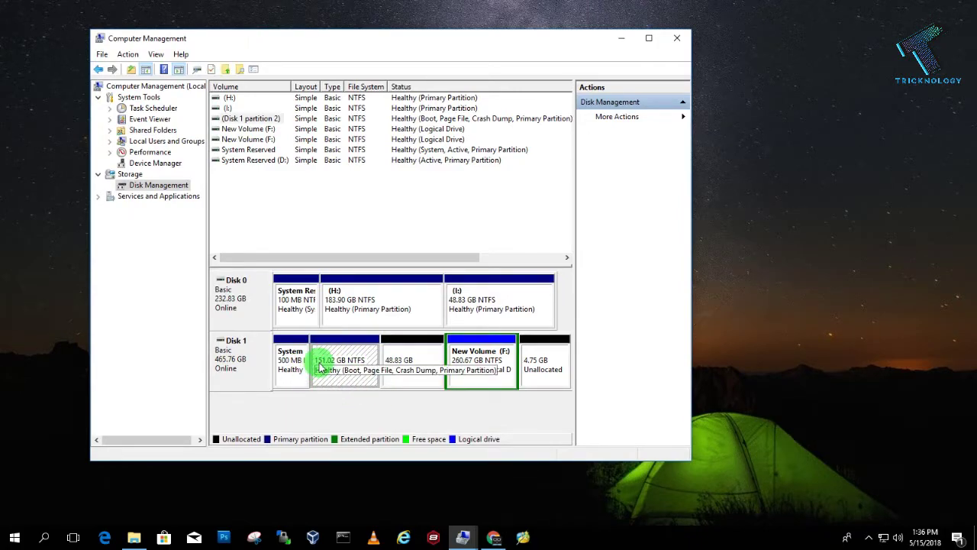
Step: Open This PC and check that Local Disk (C:) shows 26.7 GB free of 151 GB
click(141, 538)
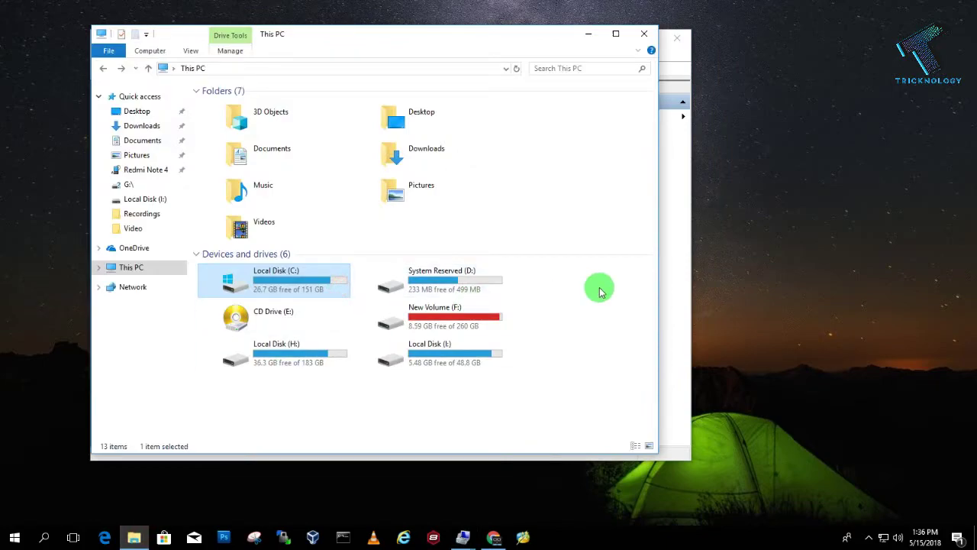
right_click(607, 327)
click(272, 313)
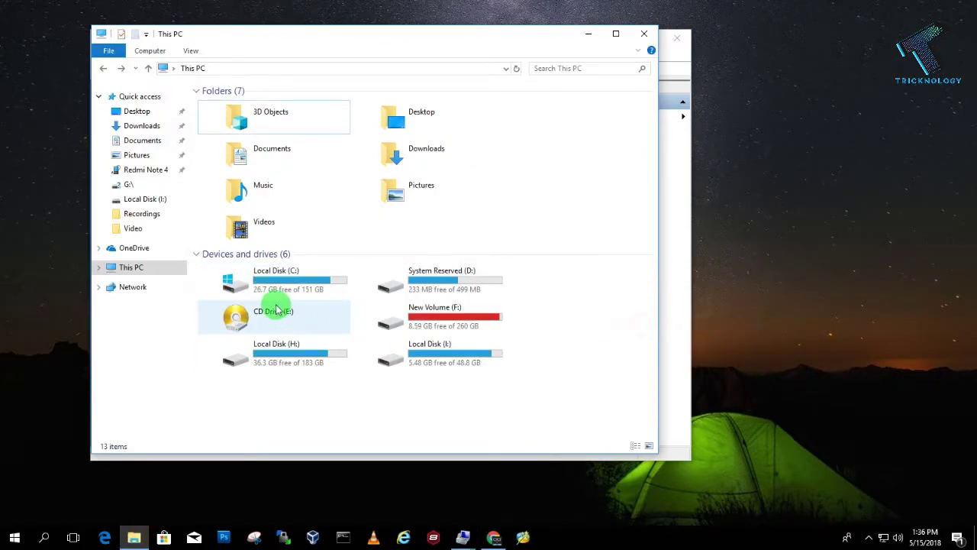
click(311, 299)
click(310, 299)
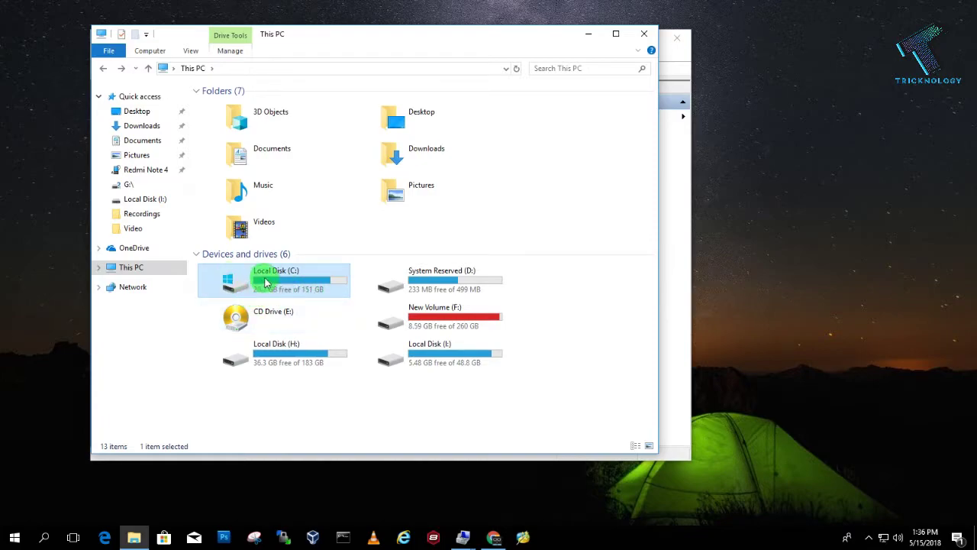
click(267, 290)
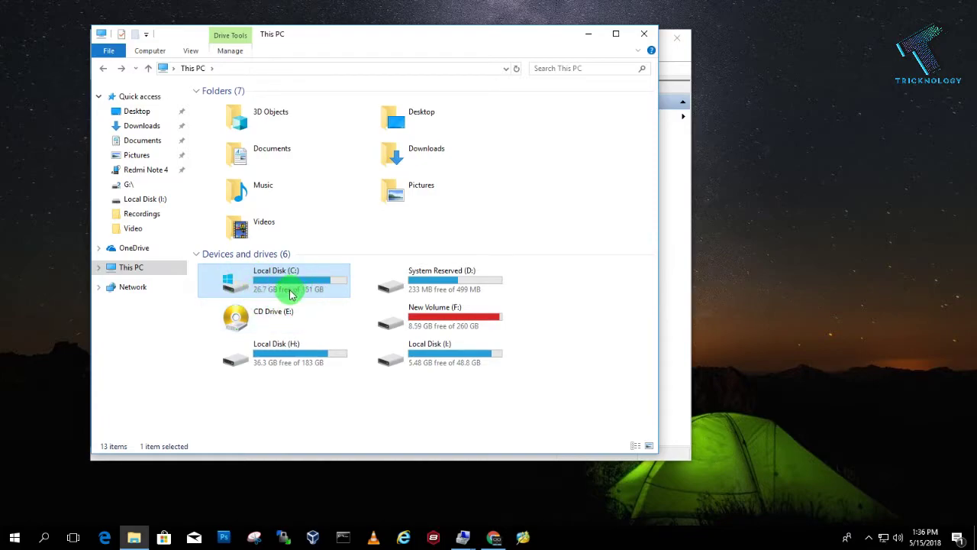